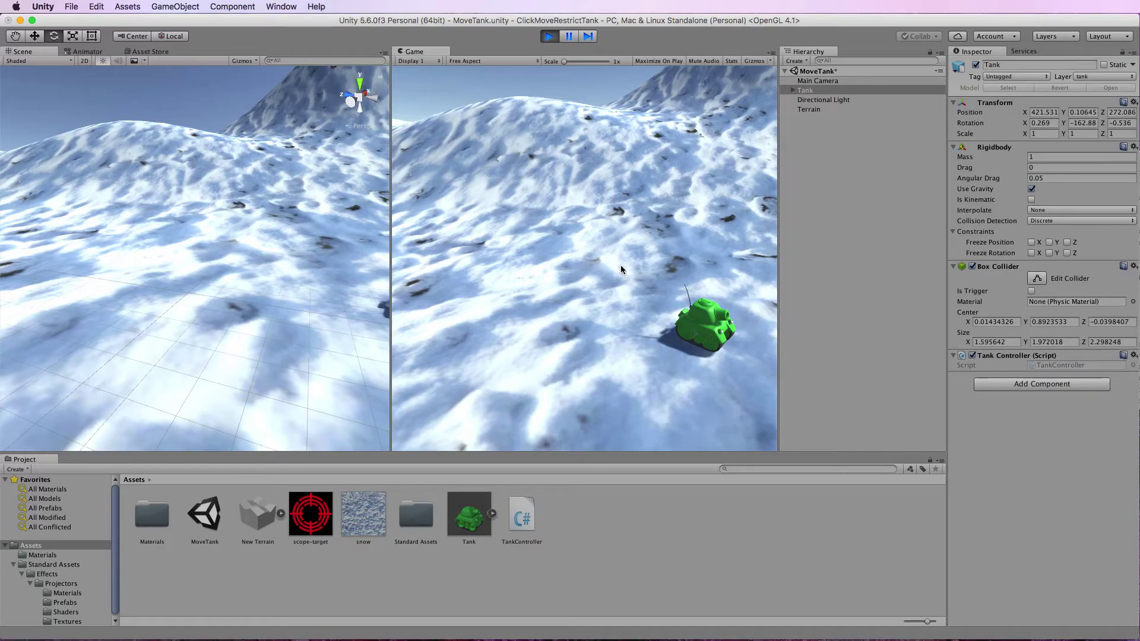
Drive the tank to about a dozen different spots across the snowy terrain in the Game view.
{"action": "left_click", "coordinate": [622, 269]}
{"action": "left_click", "coordinate": [592, 371]}
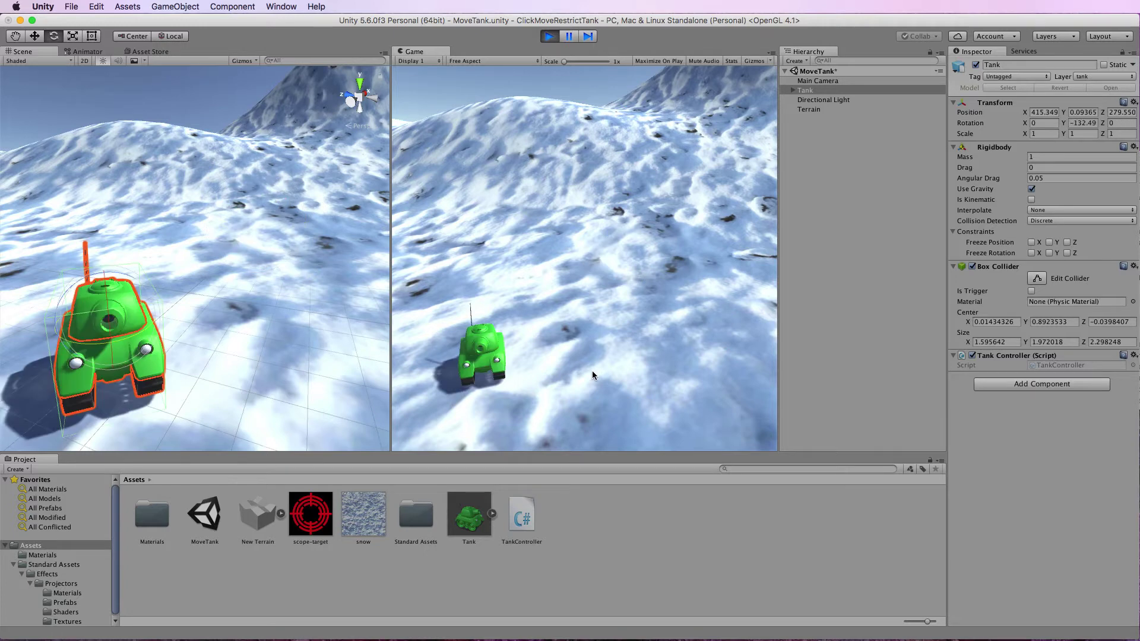
{"action": "left_click", "coordinate": [706, 257]}
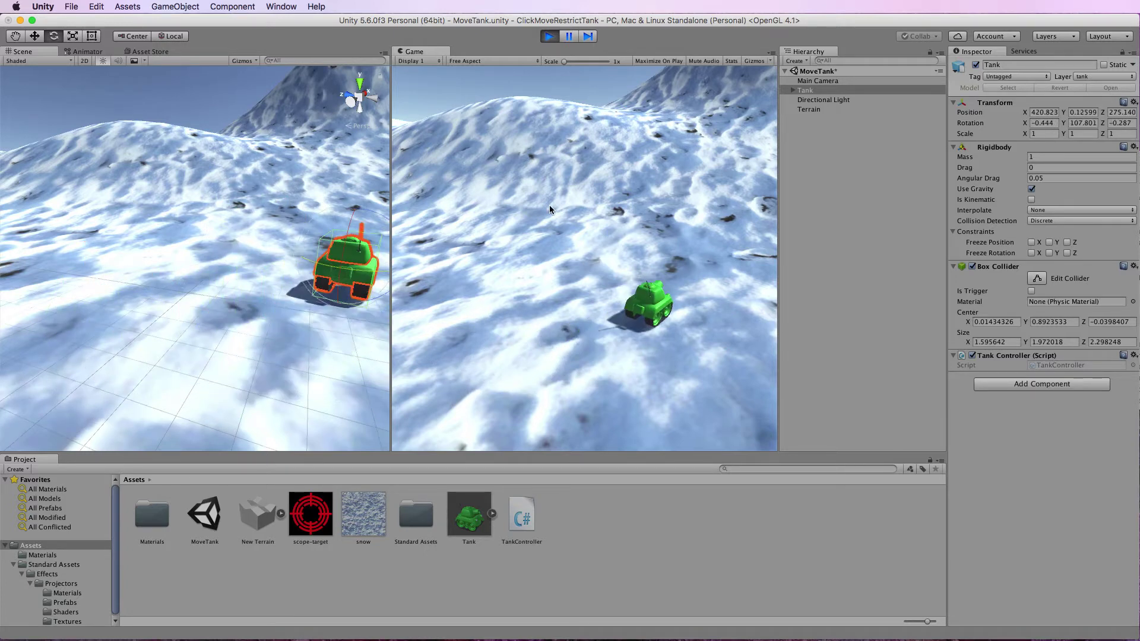
{"action": "left_click", "coordinate": [503, 214]}
{"action": "left_click", "coordinate": [471, 313]}
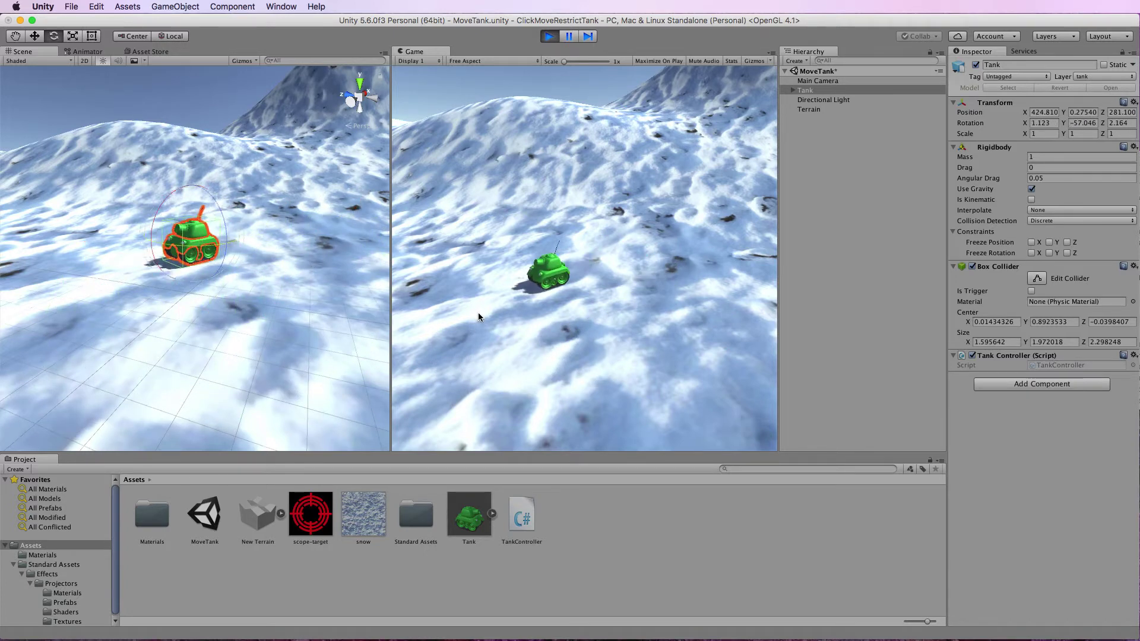
{"action": "left_click", "coordinate": [633, 346]}
{"action": "left_click", "coordinate": [690, 321]}
{"action": "left_click", "coordinate": [504, 230]}
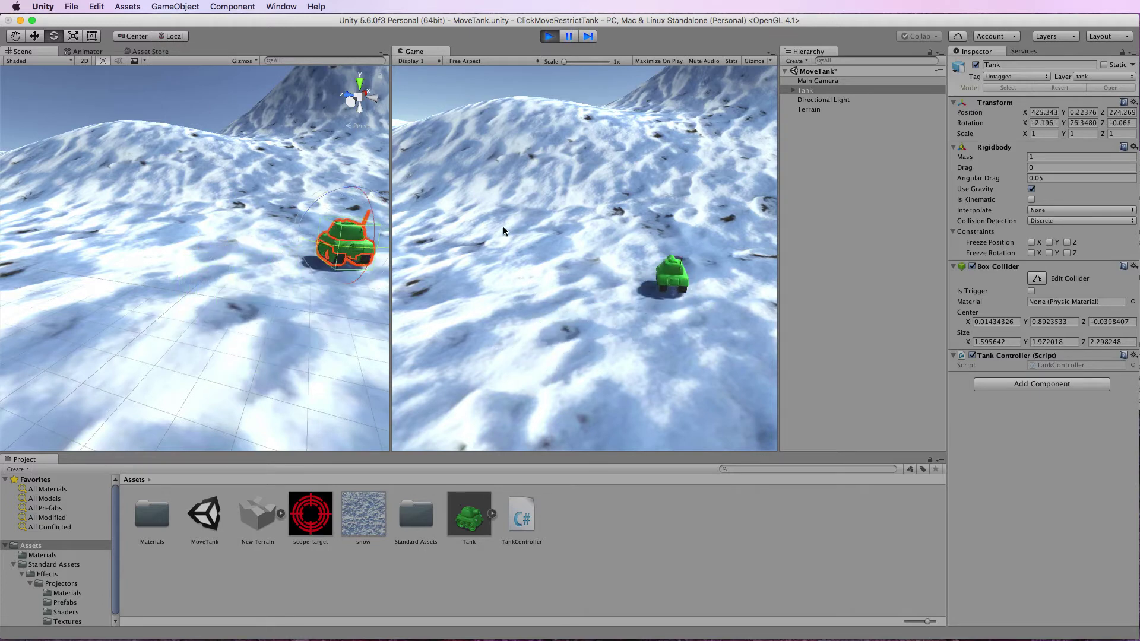
{"action": "left_click", "coordinate": [496, 285]}
{"action": "left_click", "coordinate": [507, 386]}
{"action": "left_click", "coordinate": [627, 376]}
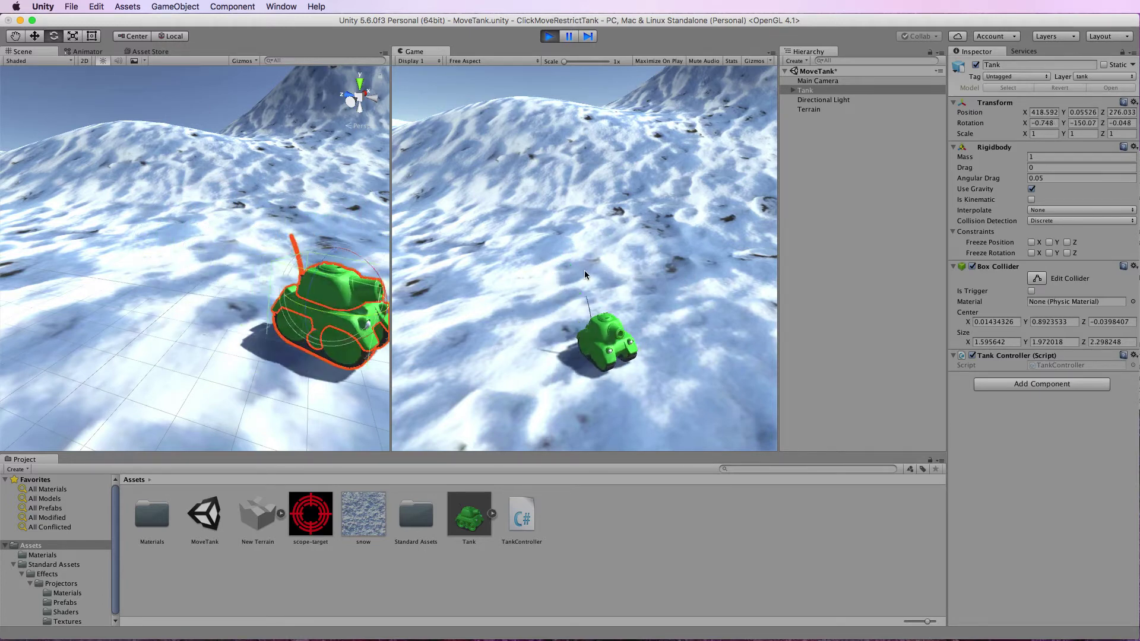
{"action": "left_click", "coordinate": [585, 276]}
{"action": "left_click", "coordinate": [498, 294]}
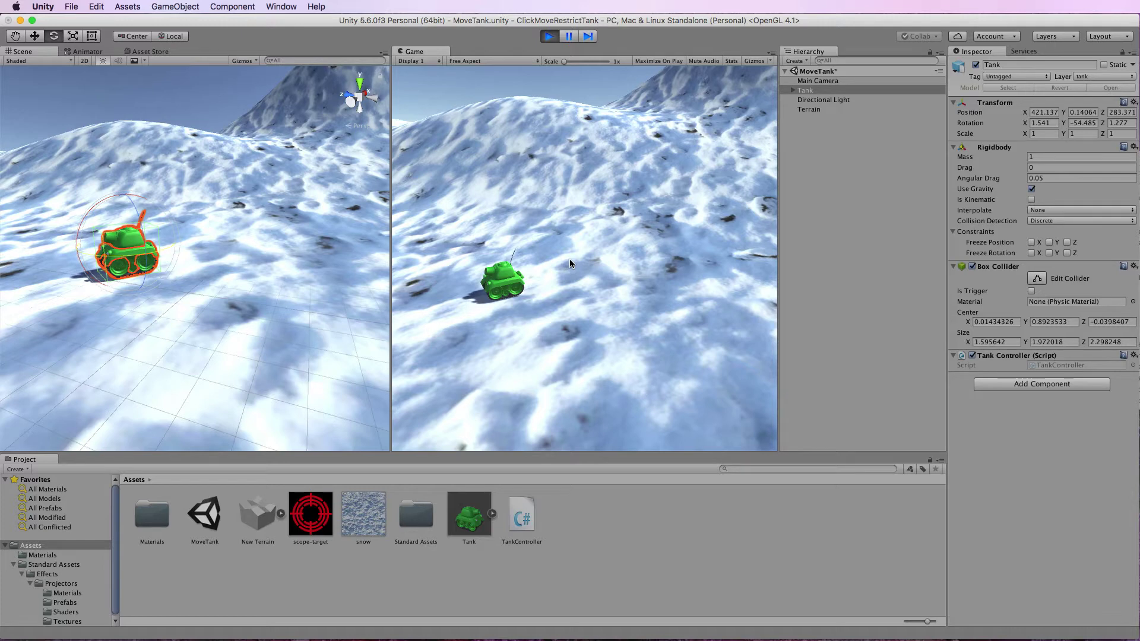
Exit Play mode with Cmd+P.
{"action": "key", "text": "super+p"}
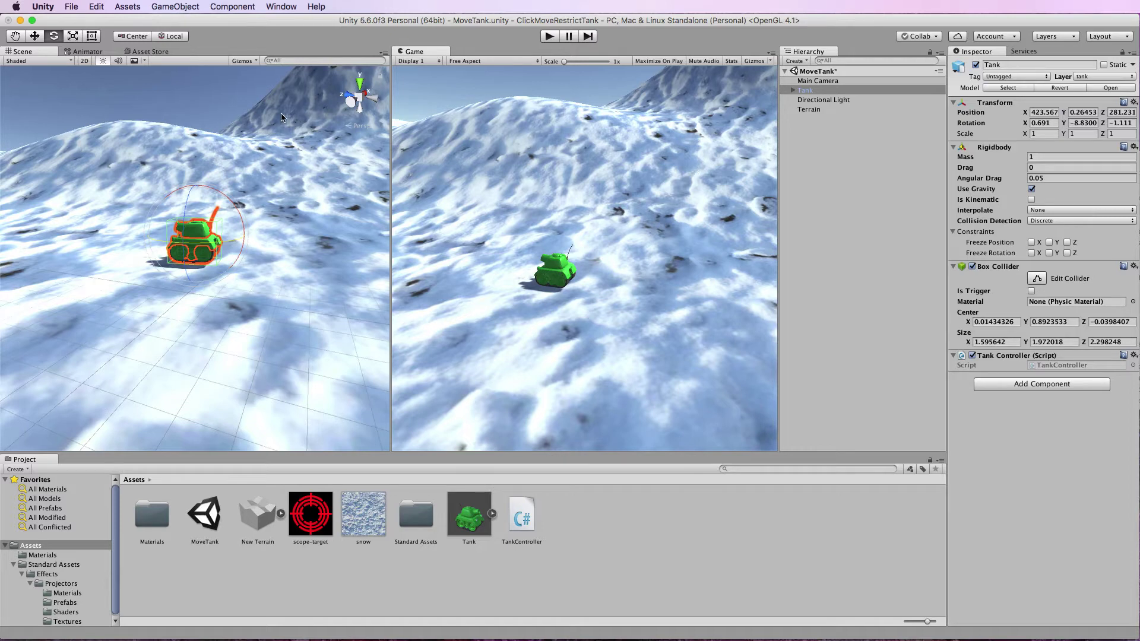
Import the Effects standard package with the Projectors assets ticked.
{"action": "left_click", "coordinate": [127, 6]}
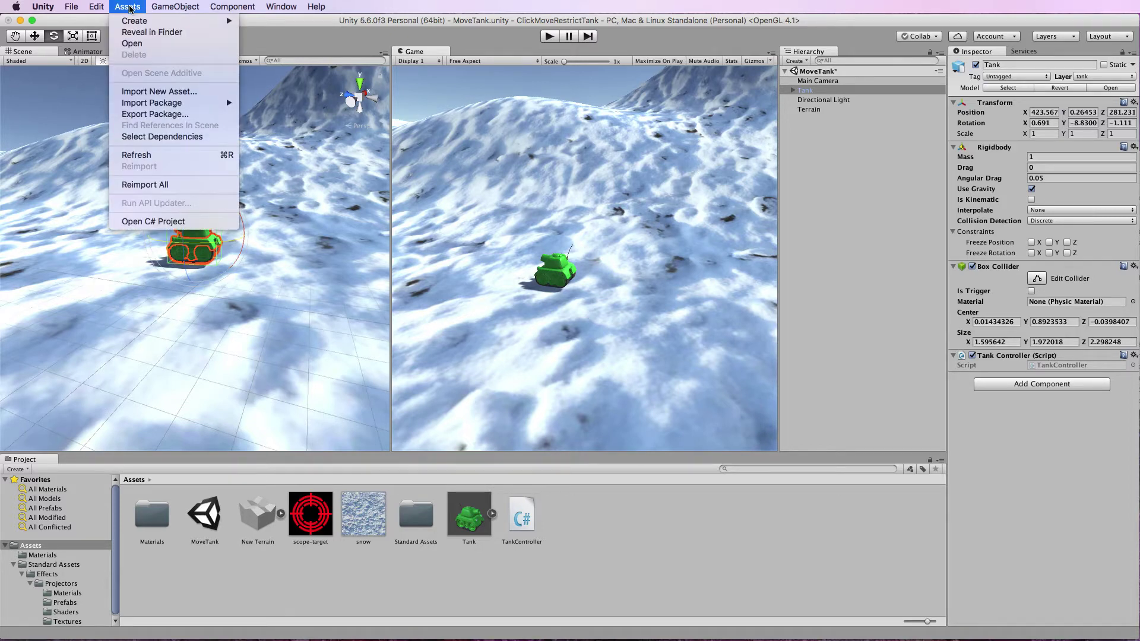
{"action": "mouse_move", "coordinate": [152, 103]}
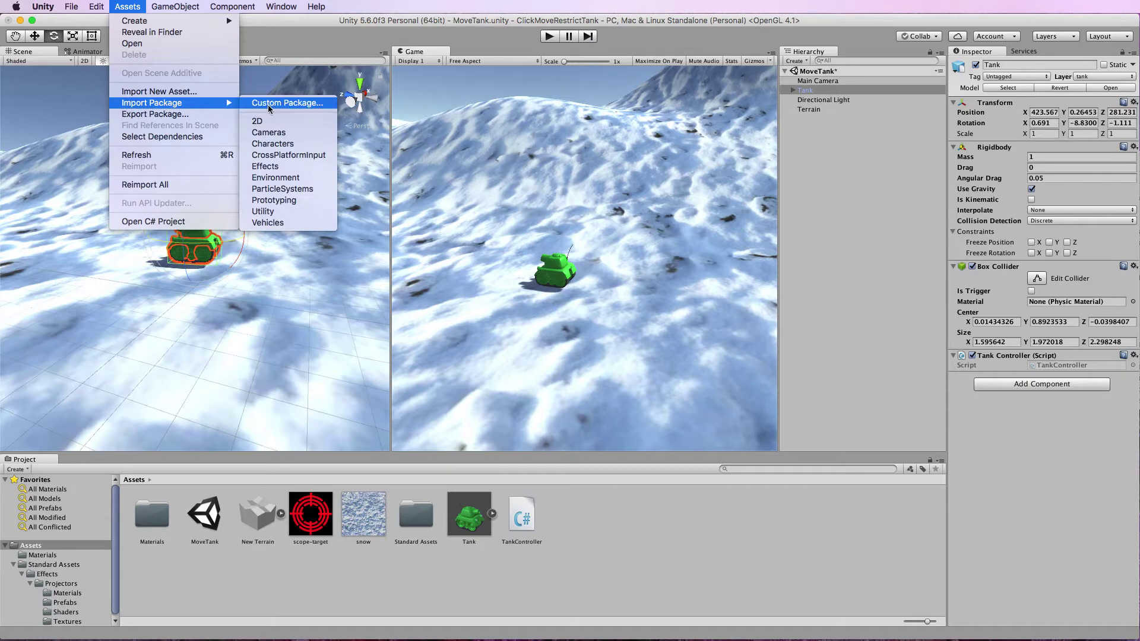
{"action": "left_click", "coordinate": [274, 169]}
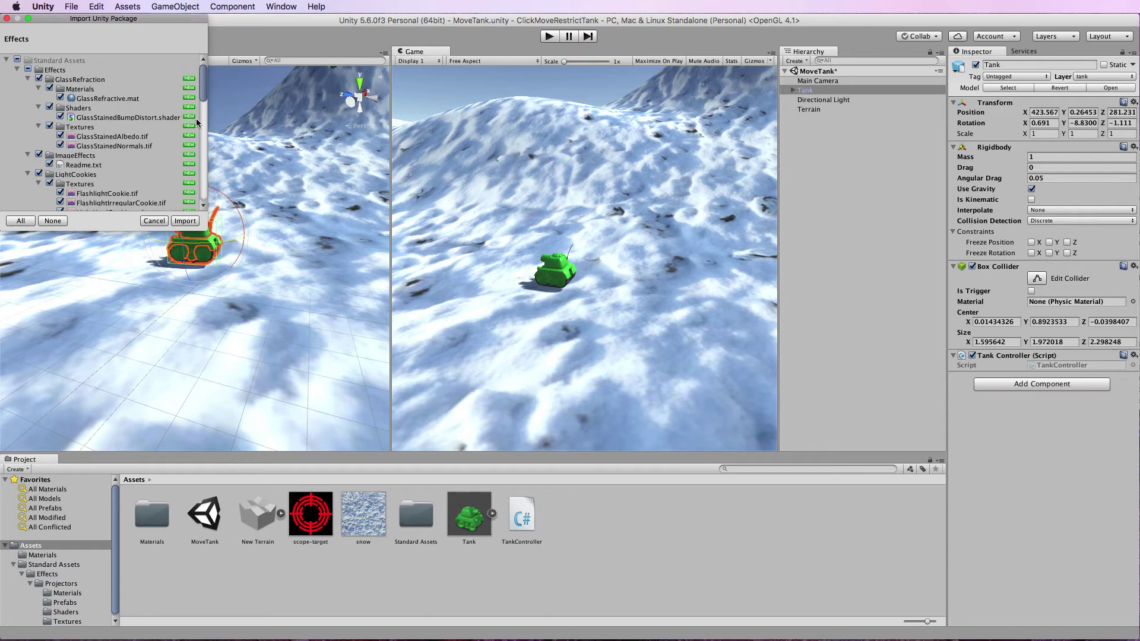
{"action": "mouse_move", "coordinate": [206, 229]}
{"action": "left_mouse_down"}
{"action": "mouse_move", "coordinate": [261, 430]}
{"action": "mouse_move", "coordinate": [273, 529]}
{"action": "left_mouse_up"}
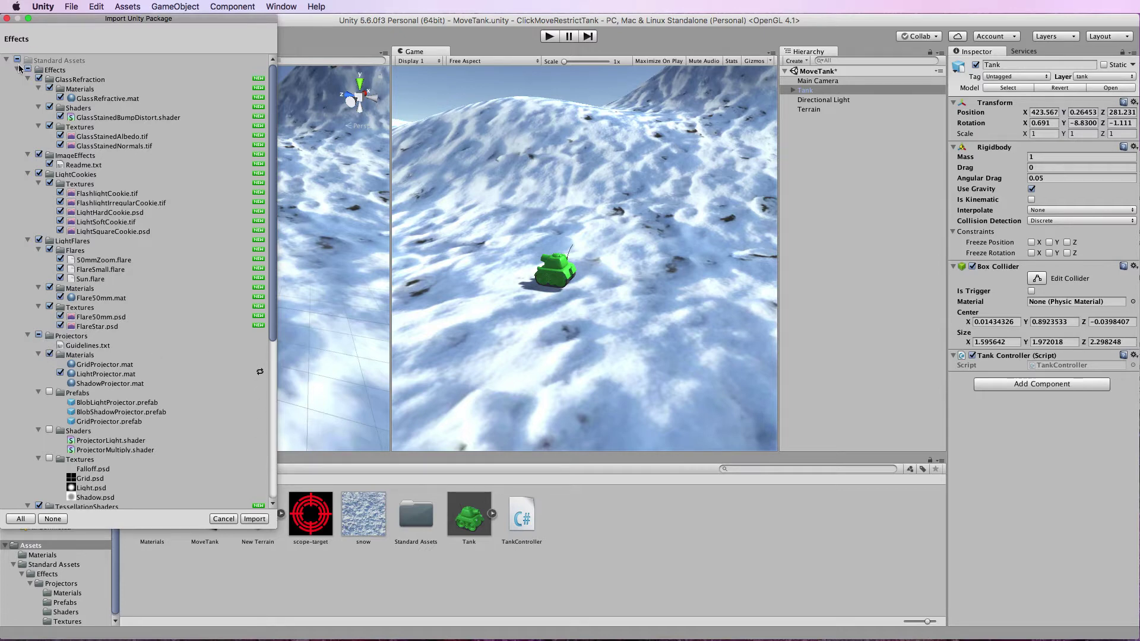
{"action": "left_click", "coordinate": [38, 335]}
{"action": "left_click", "coordinate": [9, 18]}
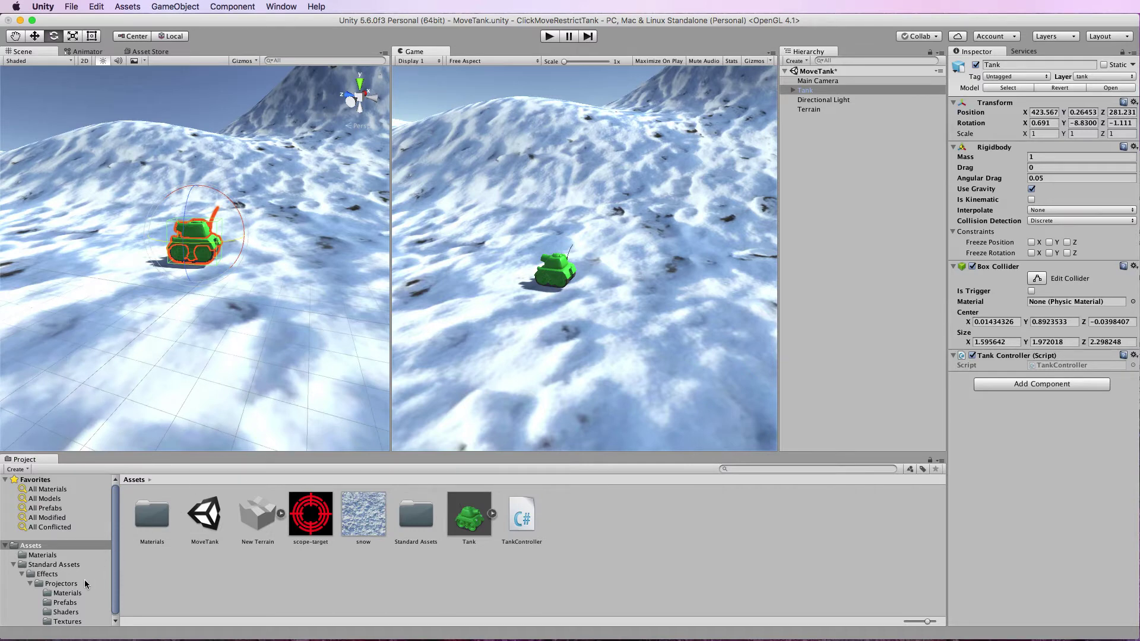
Browse to Standard Assets > Effects > Projectors > Prefabs and select BlobLightProjector.
{"action": "left_click", "coordinate": [27, 565]}
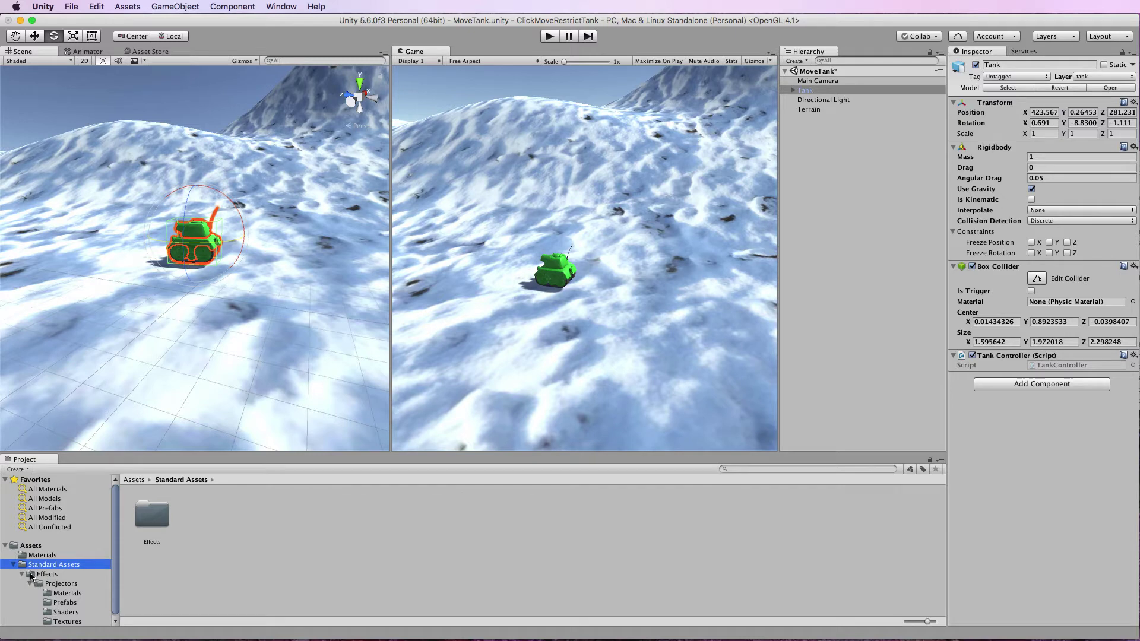
{"action": "left_click", "coordinate": [32, 575]}
{"action": "left_click", "coordinate": [47, 604]}
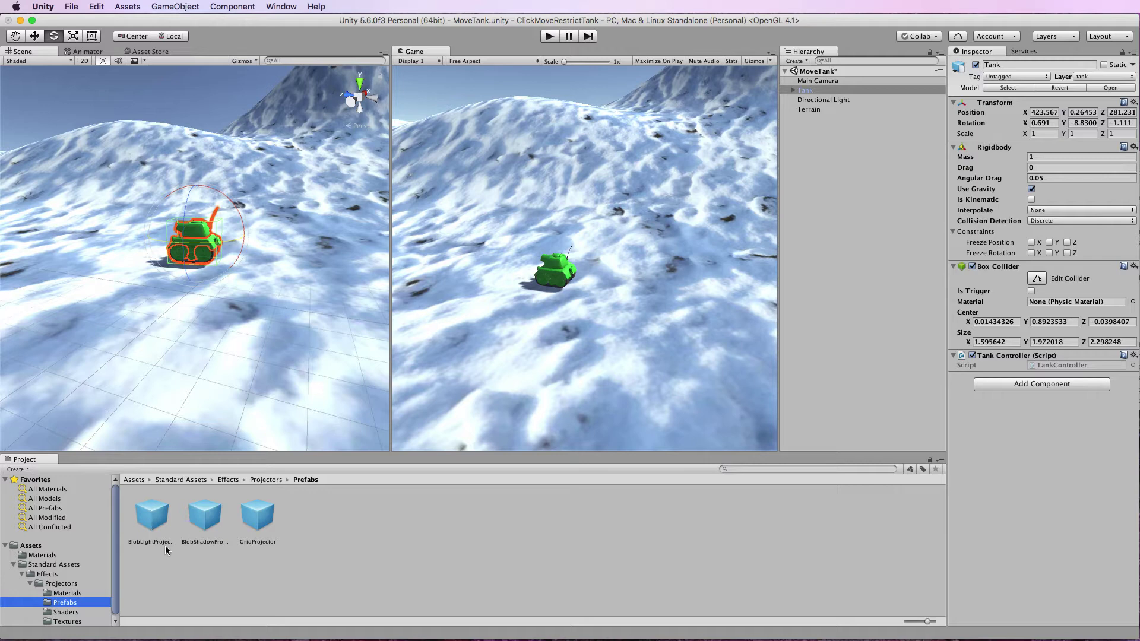
{"action": "left_click", "coordinate": [155, 520]}
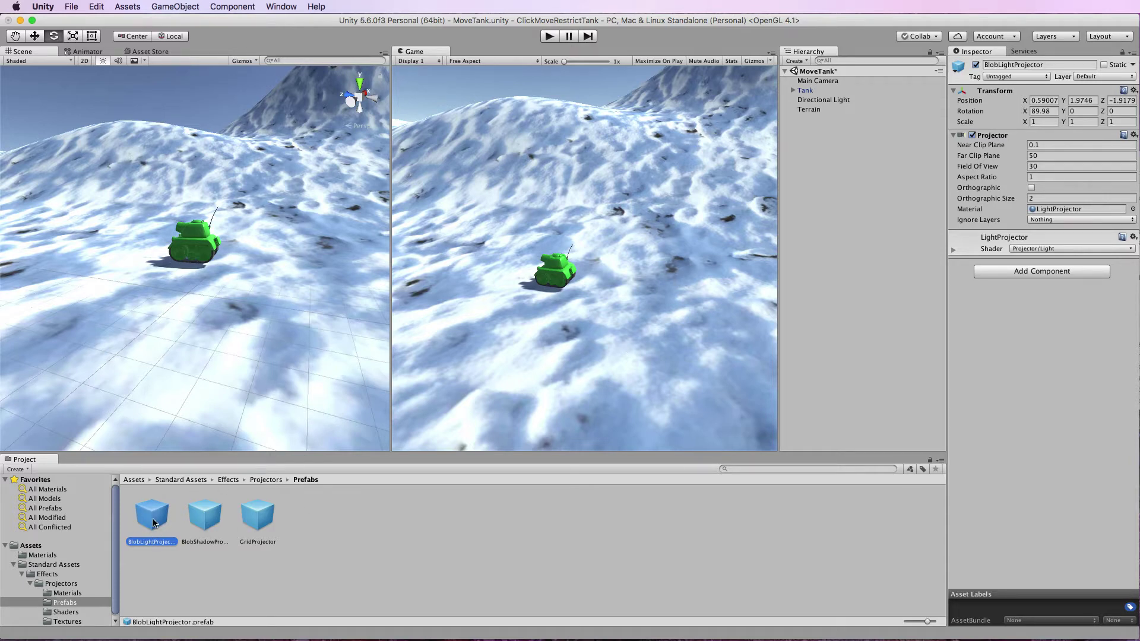
Parent a BlobLightProjector under Tank in the Hierarchy and frame the Tank in the Scene view.
{"action": "mouse_move", "coordinate": [154, 525]}
{"action": "left_mouse_down"}
{"action": "mouse_move", "coordinate": [641, 182]}
{"action": "mouse_move", "coordinate": [810, 93]}
{"action": "left_mouse_up"}
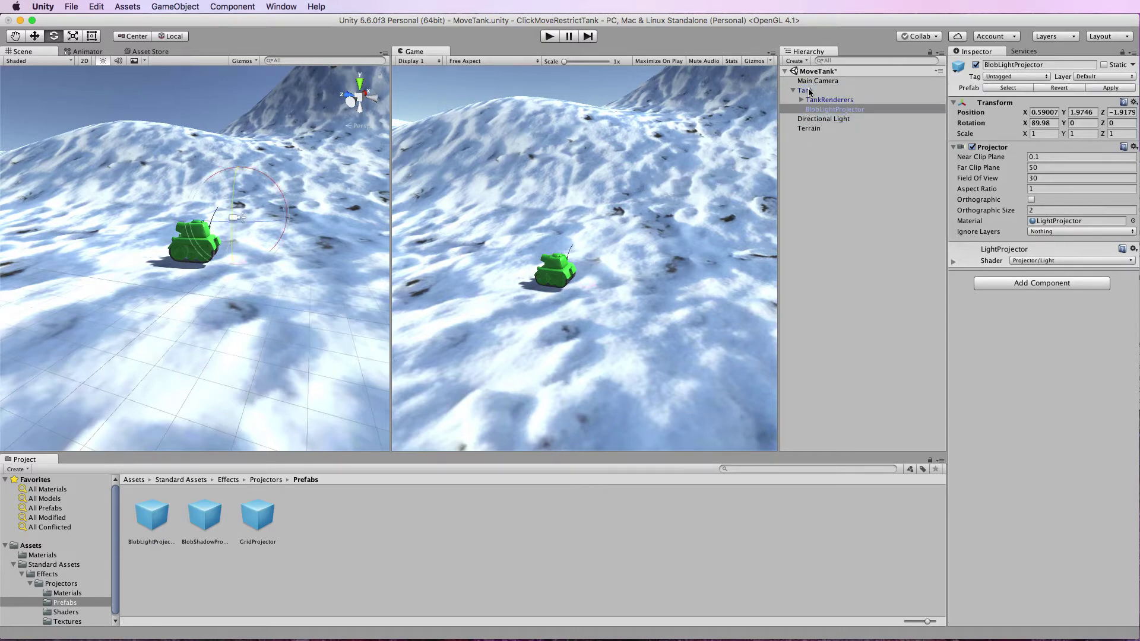
{"action": "left_click", "coordinate": [831, 111]}
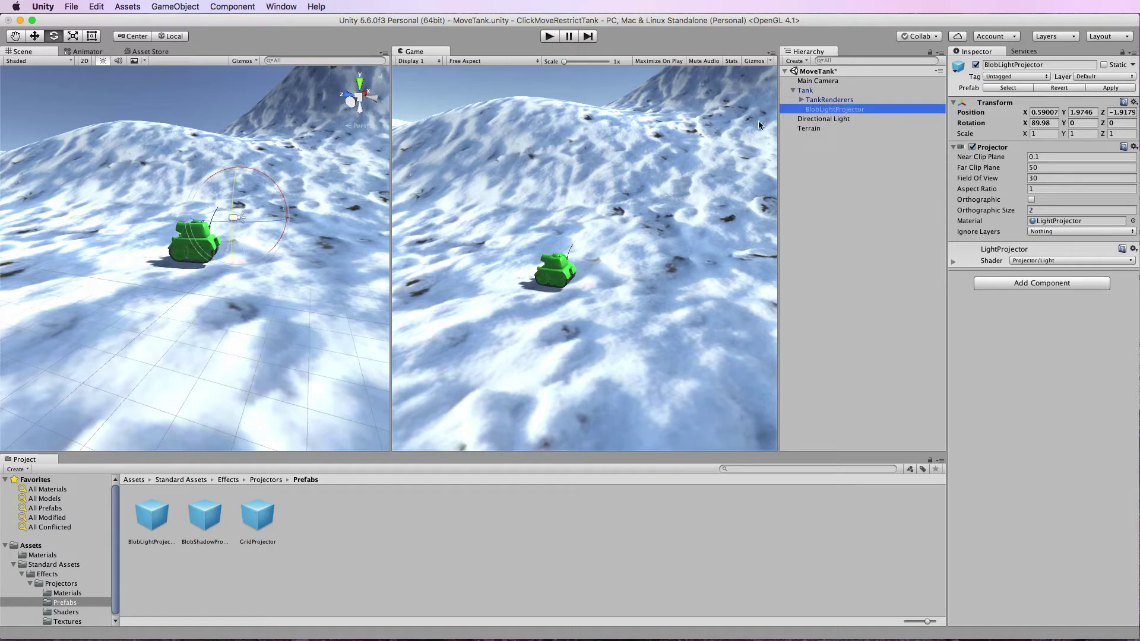
{"action": "double_click", "coordinate": [807, 90]}
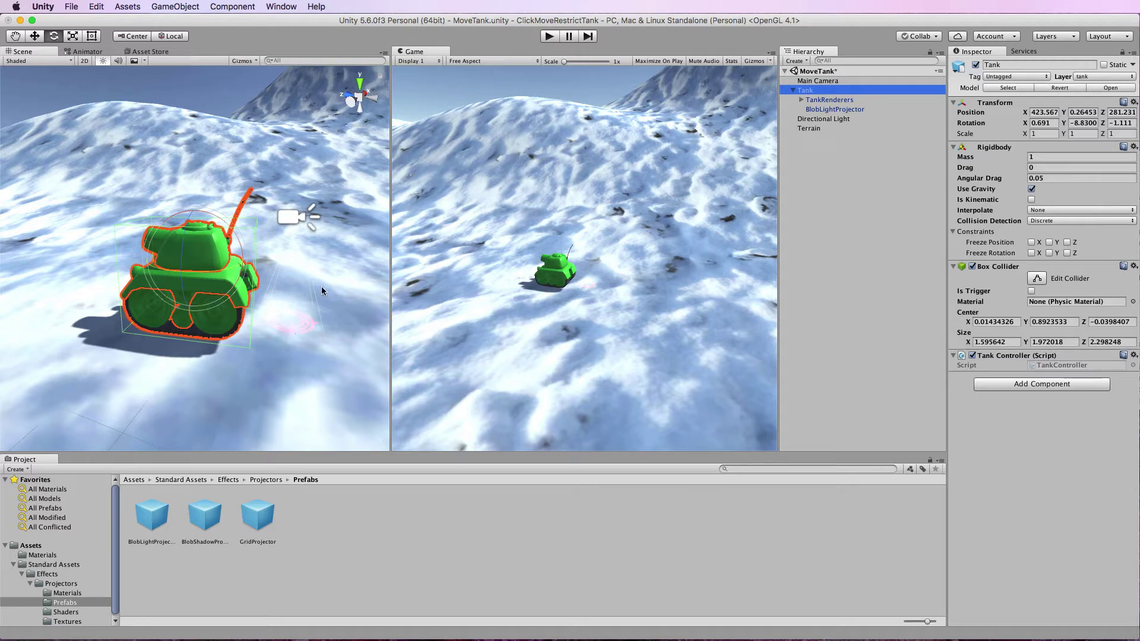
Set the BlobLightProjector's Position X, Y and Z to 0 in the Transform.
{"action": "left_click", "coordinate": [825, 108]}
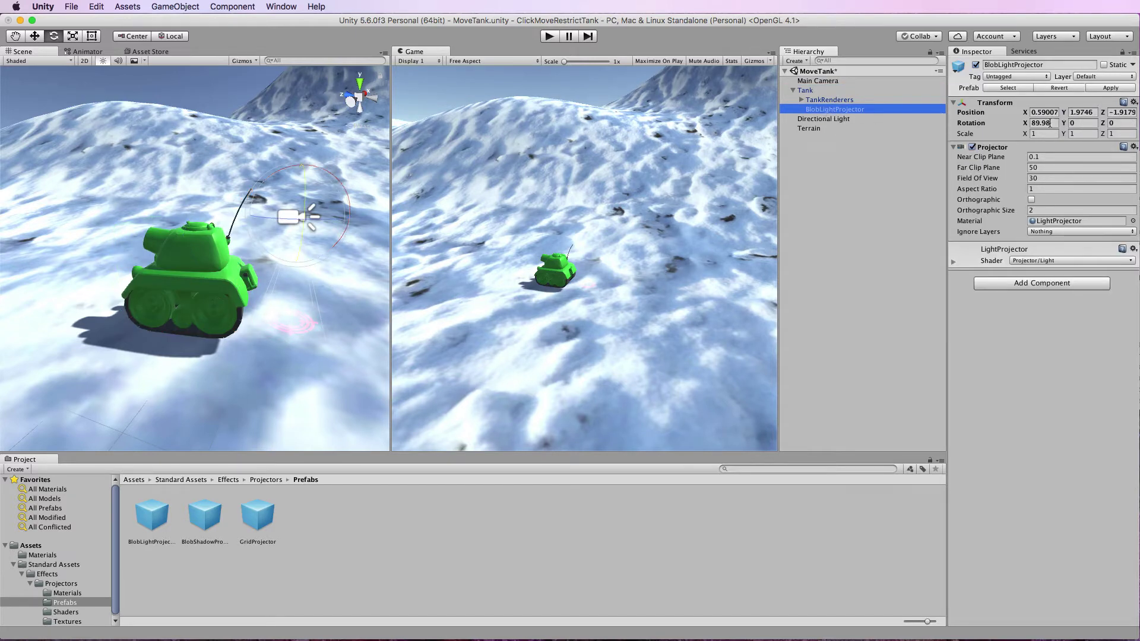
{"action": "left_click", "coordinate": [1037, 113]}
{"action": "key", "text": "BackSpace"}
{"action": "key", "text": "BackSpace"}
{"action": "double_click", "coordinate": [1037, 113]}
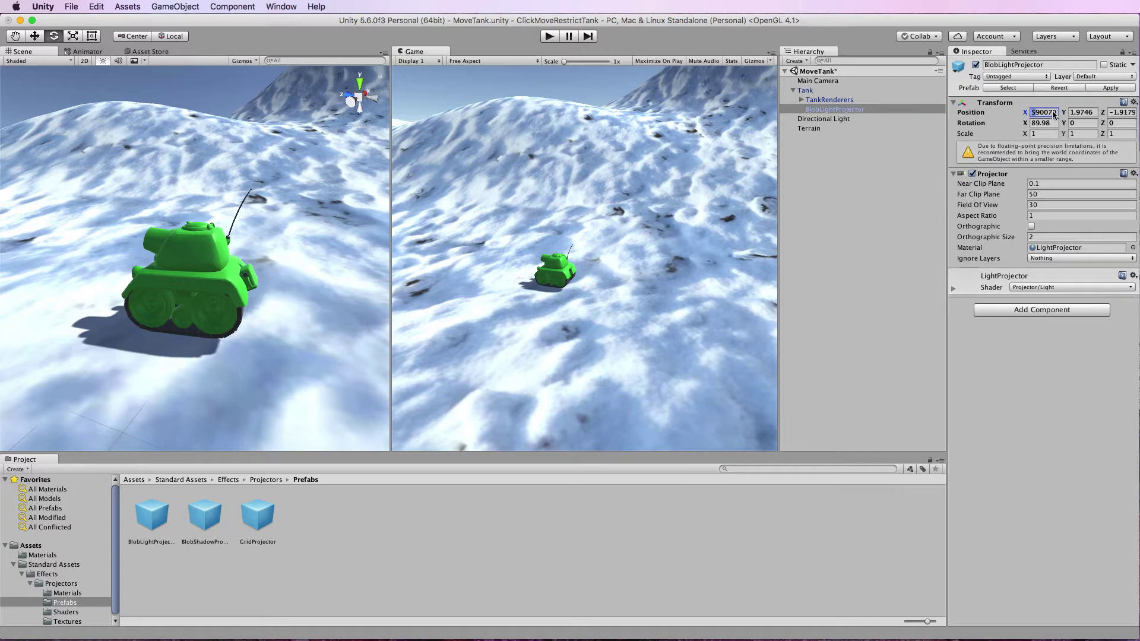
{"action": "type", "text": "0"}
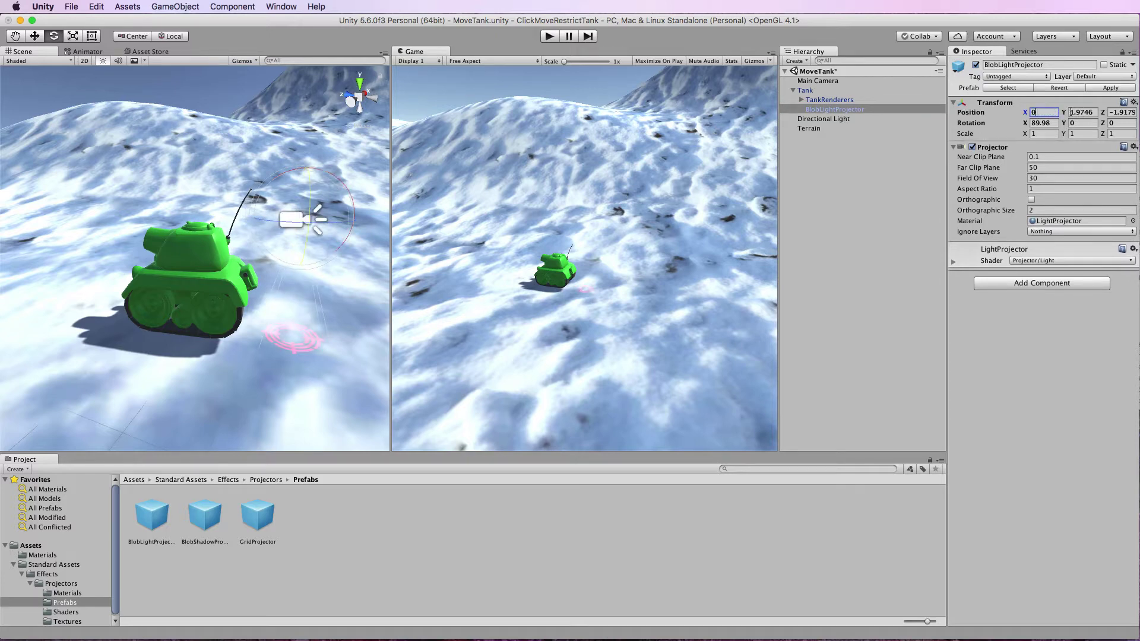
{"action": "left_click", "coordinate": [1071, 112]}
{"action": "type", "text": "10"}
{"action": "key", "text": "Return"}
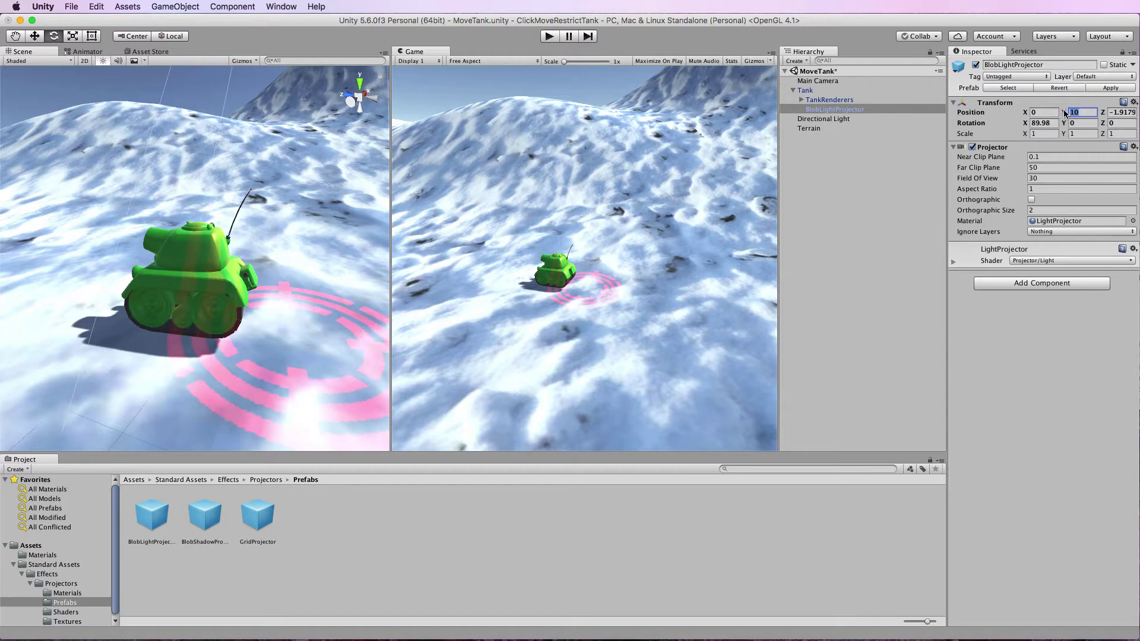
{"action": "type", "text": "0"}
{"action": "left_click", "coordinate": [1120, 112]}
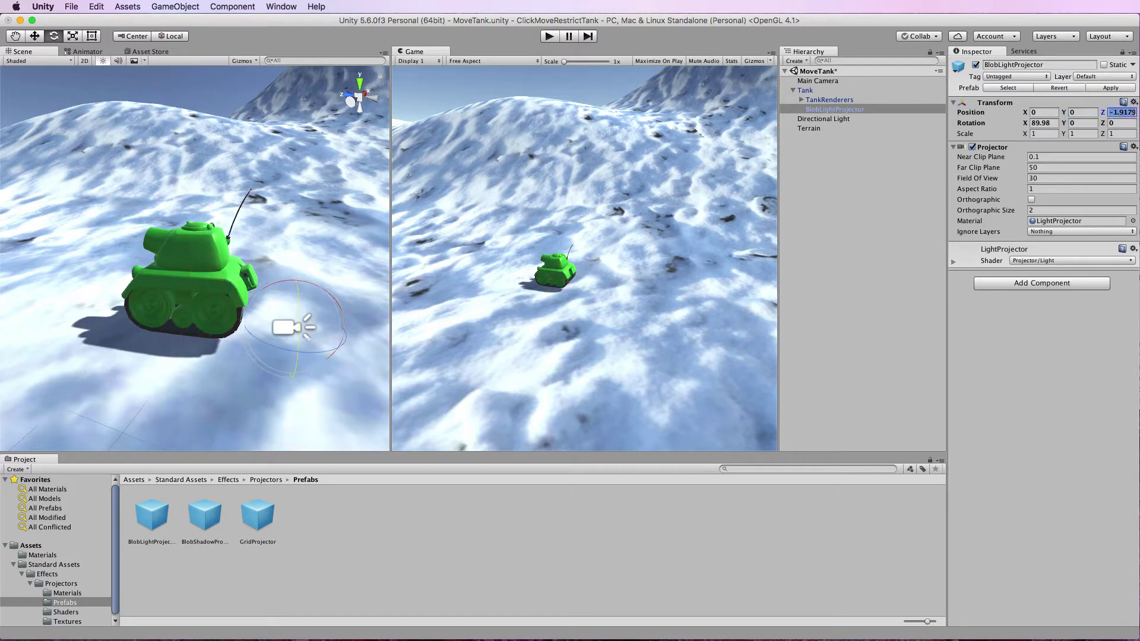
{"action": "type", "text": "0"}
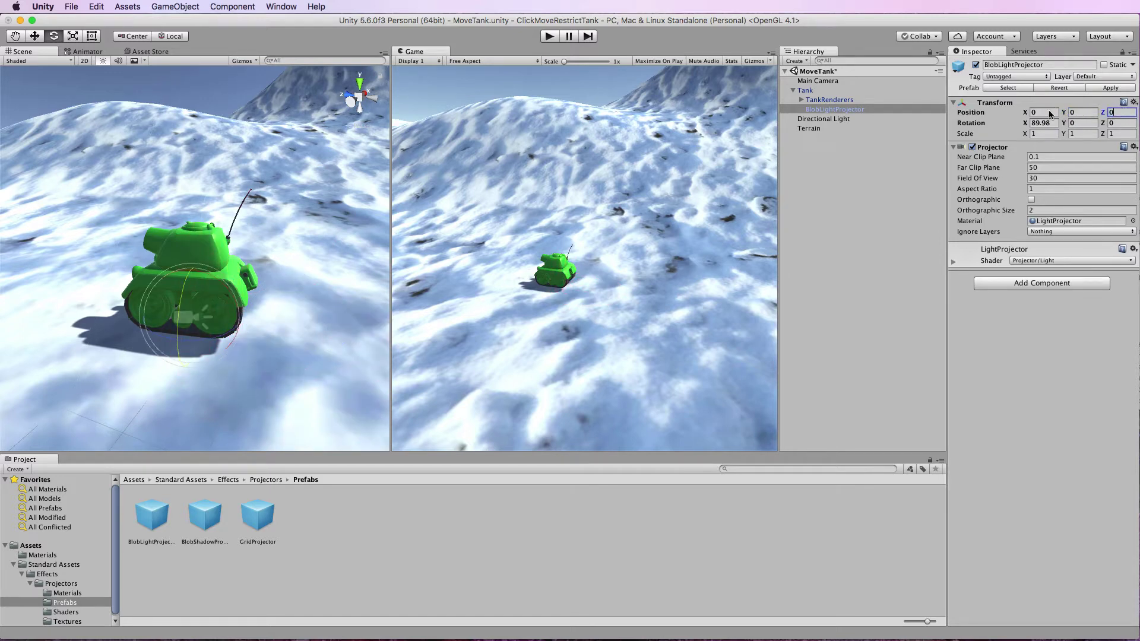
{"action": "left_click", "coordinate": [1044, 113]}
{"action": "left_click", "coordinate": [279, 271]}
Raise the BlobLightProjector to Position Y 34.68 with the Move gizmo and ping its material.
{"action": "left_click", "coordinate": [836, 109]}
{"action": "key", "text": "w"}
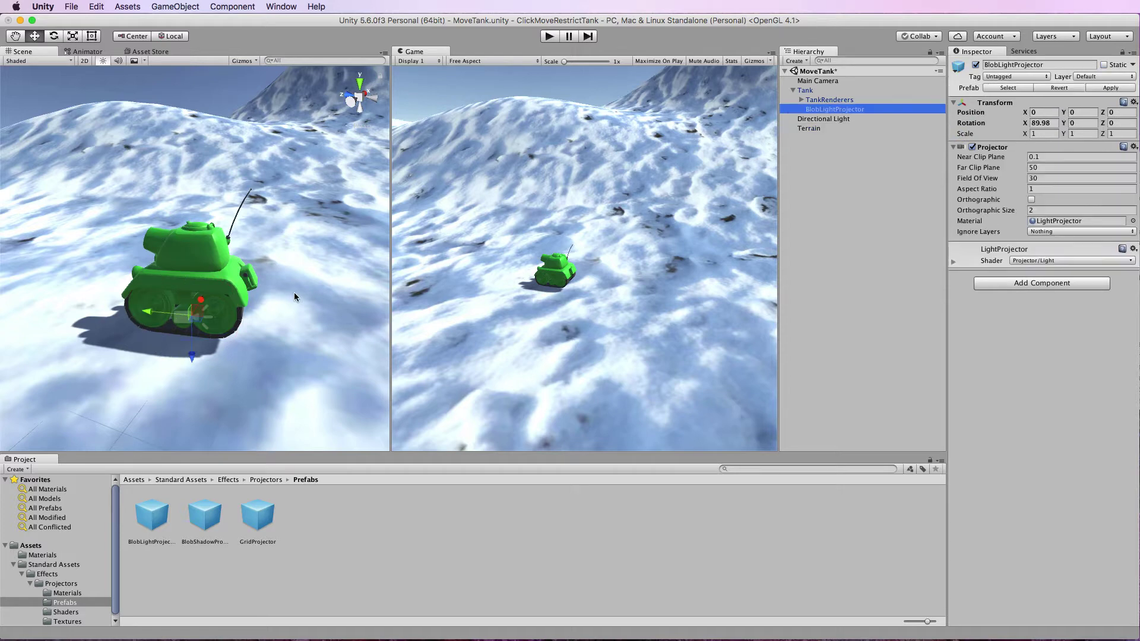
{"action": "left_click_drag", "start_coordinate": [192, 355], "coordinate": [185, 141]}
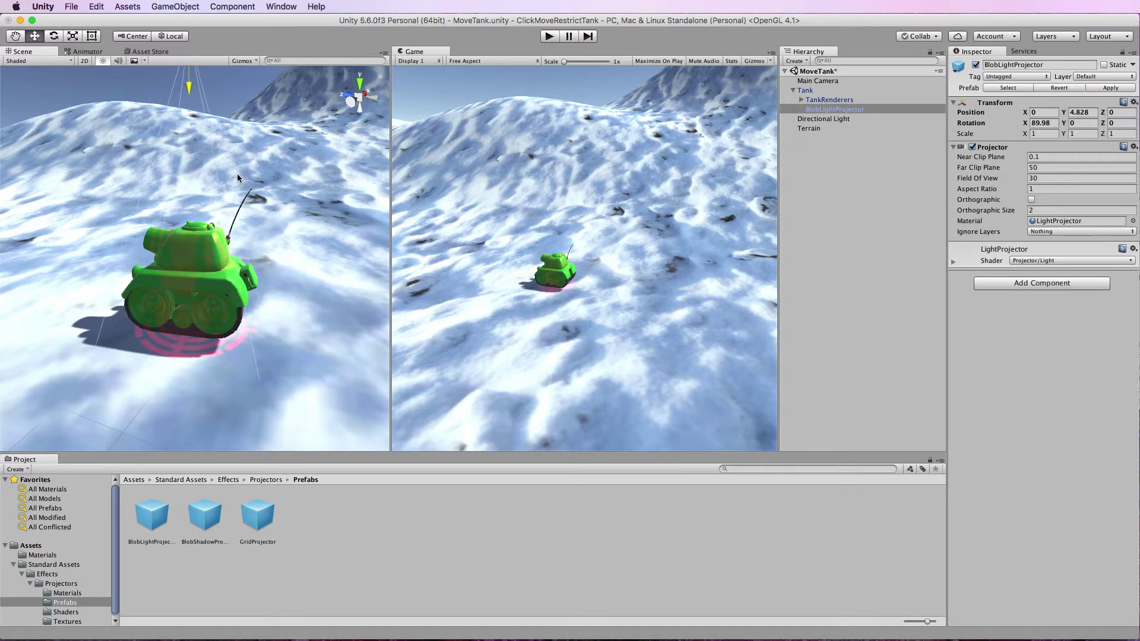
{"action": "scroll", "coordinate": [237, 174], "scroll_direction": "down", "scroll_amount": 3}
{"action": "scroll", "coordinate": [225, 177], "scroll_direction": "up", "scroll_amount": 3}
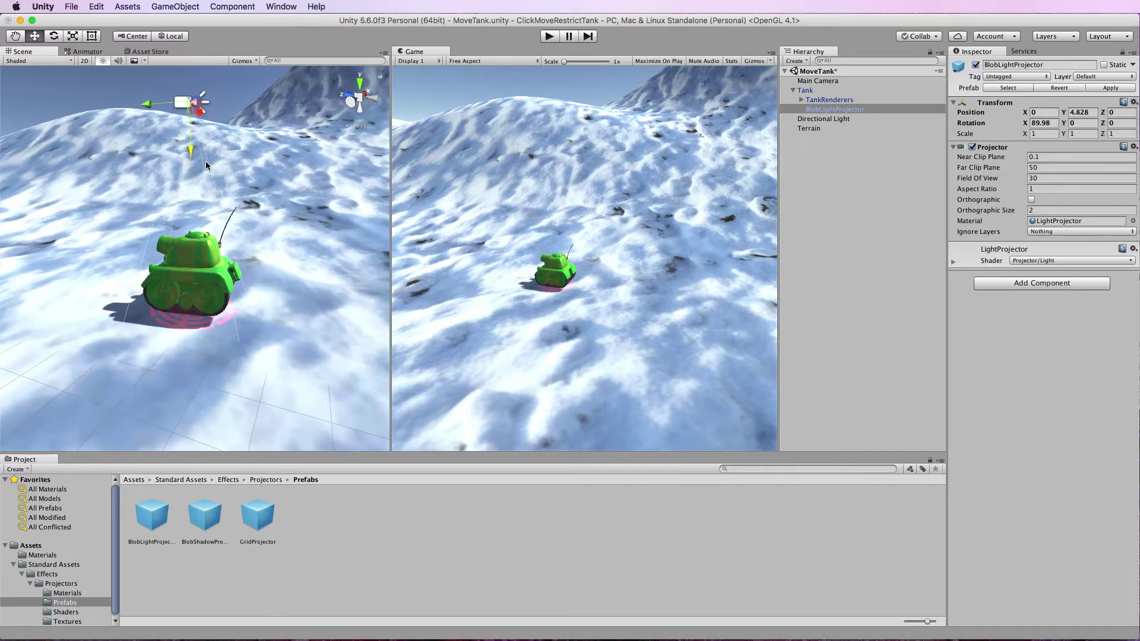
{"action": "left_click_drag", "start_coordinate": [190, 148], "coordinate": [188, 126]}
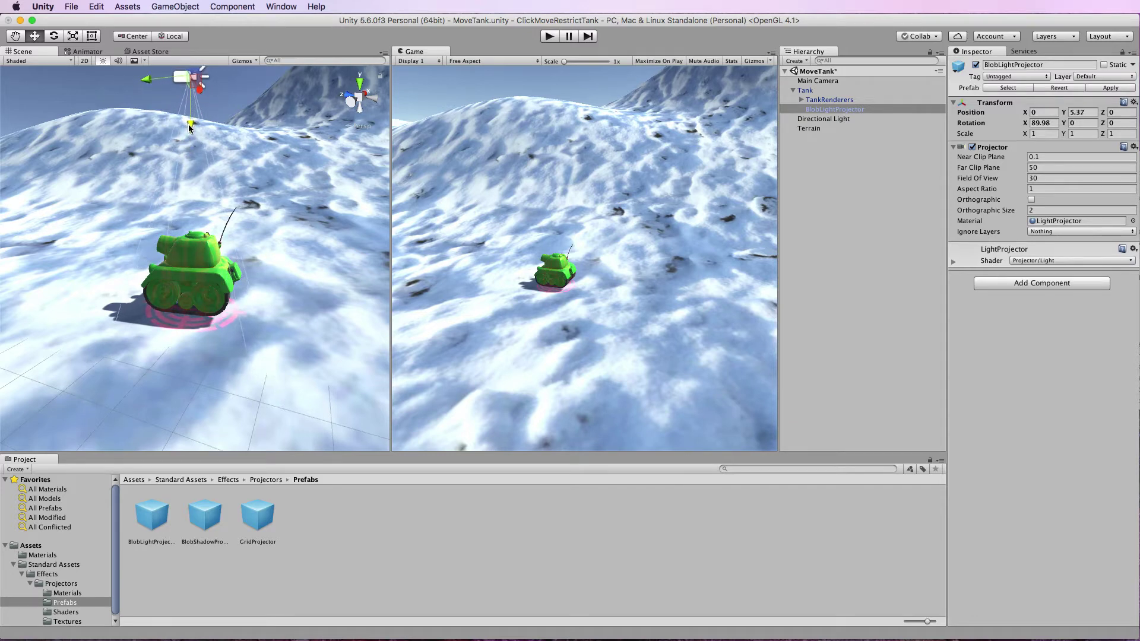
{"action": "mouse_move", "coordinate": [188, 127]}
{"action": "left_mouse_down"}
{"action": "mouse_move", "coordinate": [191, 141]}
{"action": "mouse_move", "coordinate": [190, 6]}
{"action": "left_mouse_up"}
{"action": "scroll", "coordinate": [225, 222], "scroll_direction": "down", "scroll_amount": 5}
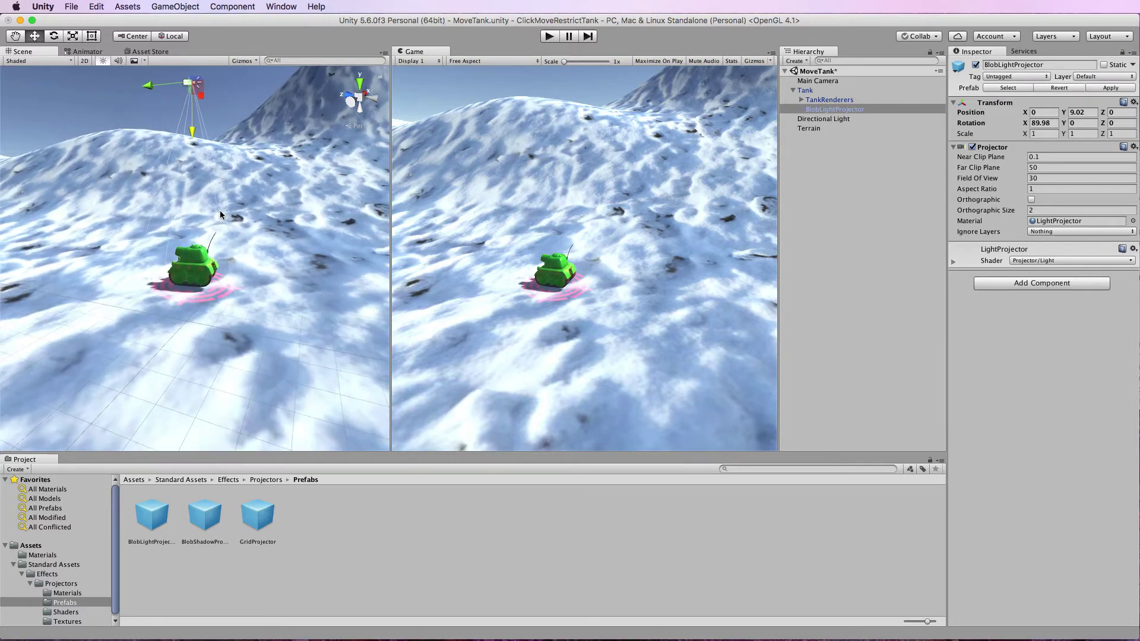
{"action": "left_click_drag", "start_coordinate": [190, 136], "coordinate": [190, 4]}
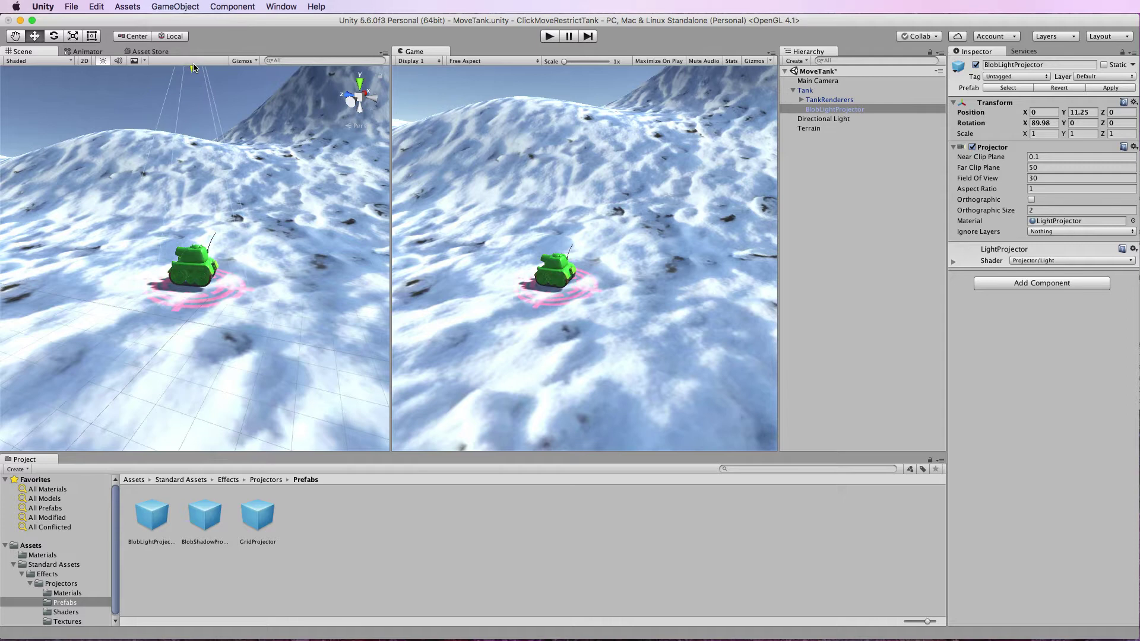
{"action": "scroll", "coordinate": [256, 383], "scroll_direction": "up", "scroll_amount": 1}
{"action": "scroll", "coordinate": [255, 377], "scroll_direction": "up", "scroll_amount": 2}
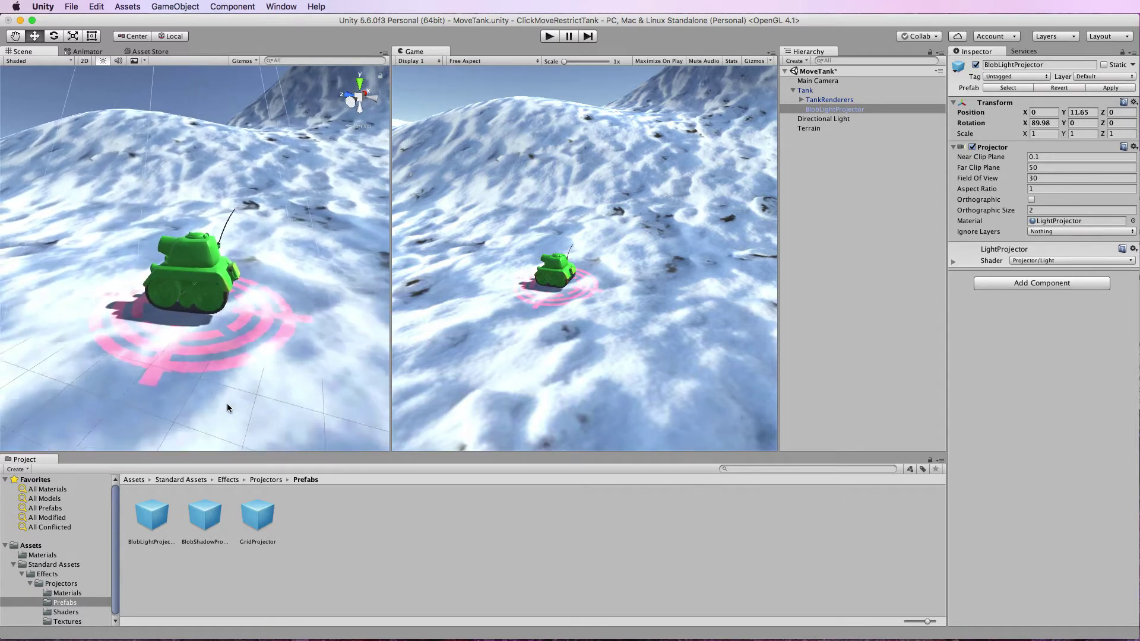
{"action": "scroll", "coordinate": [227, 404], "scroll_direction": "down", "scroll_amount": 2}
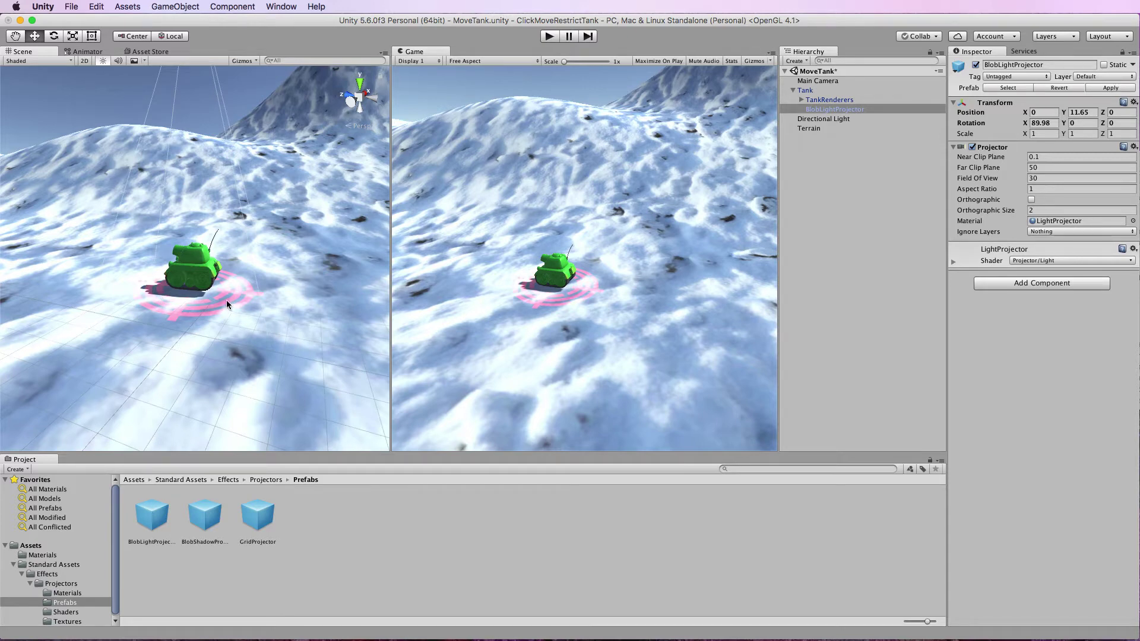
{"action": "scroll", "coordinate": [226, 301], "scroll_direction": "down", "scroll_amount": 3}
{"action": "scroll", "coordinate": [226, 299], "scroll_direction": "down", "scroll_amount": 3}
{"action": "scroll", "coordinate": [225, 300], "scroll_direction": "down", "scroll_amount": 2}
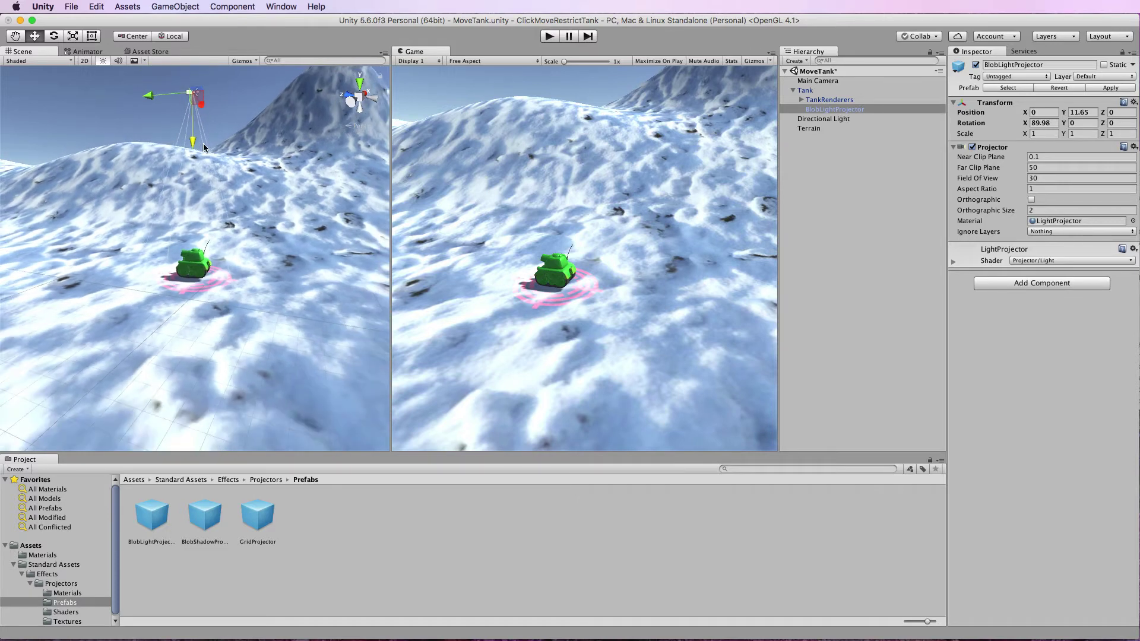
{"action": "left_click_drag", "start_coordinate": [194, 151], "coordinate": [192, 2]}
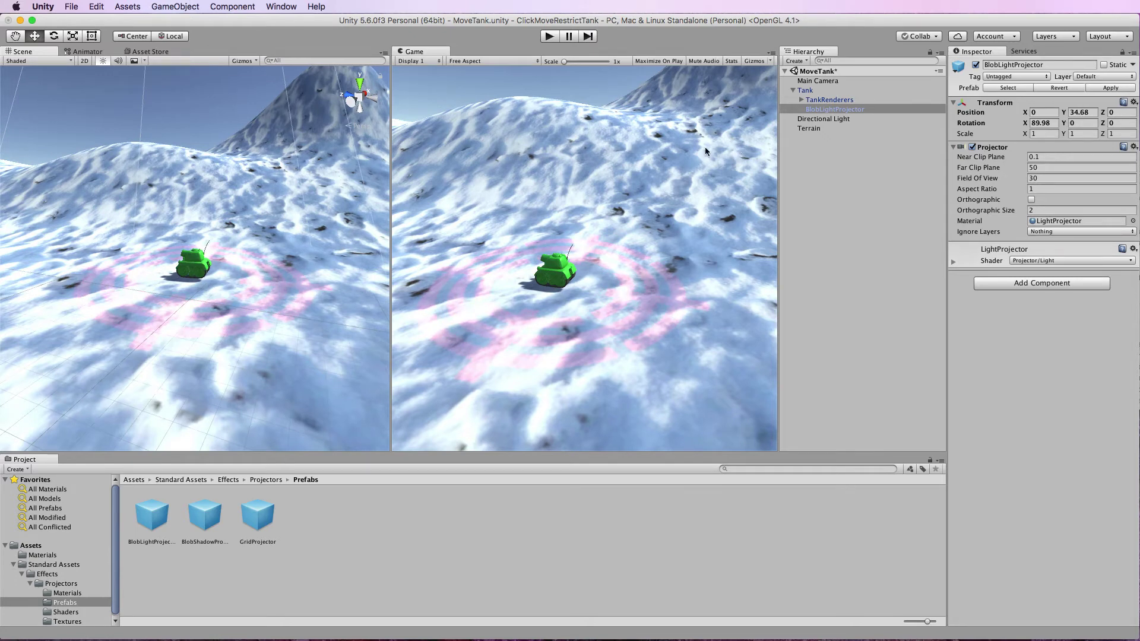
{"action": "scroll", "coordinate": [326, 176], "scroll_direction": "down", "scroll_amount": 5}
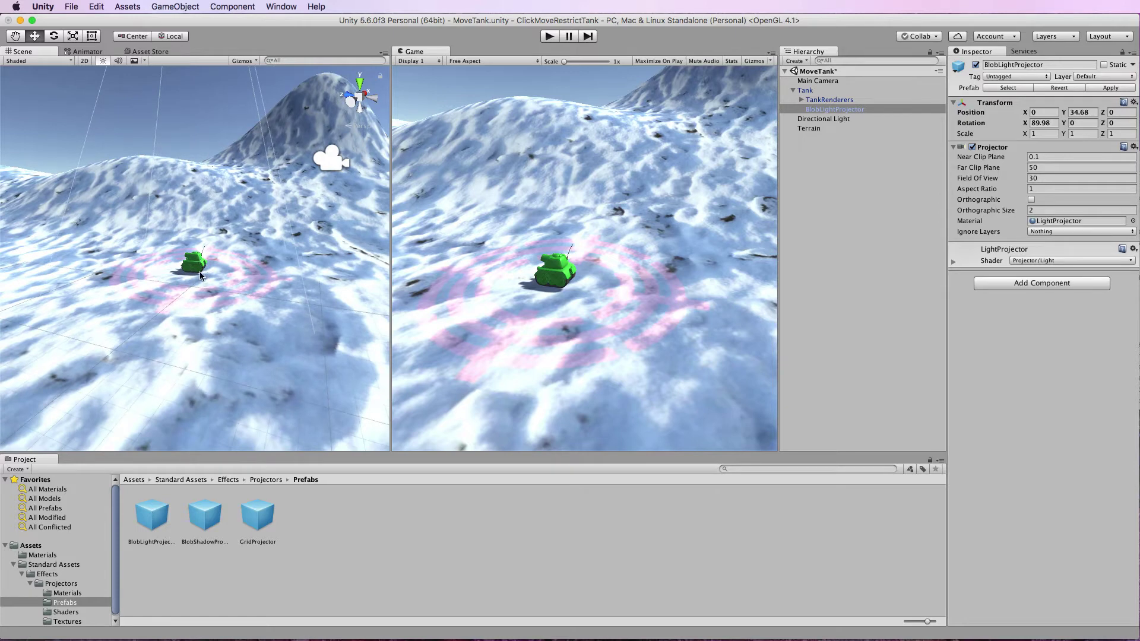
{"action": "scroll", "coordinate": [215, 273], "scroll_direction": "up", "scroll_amount": 3}
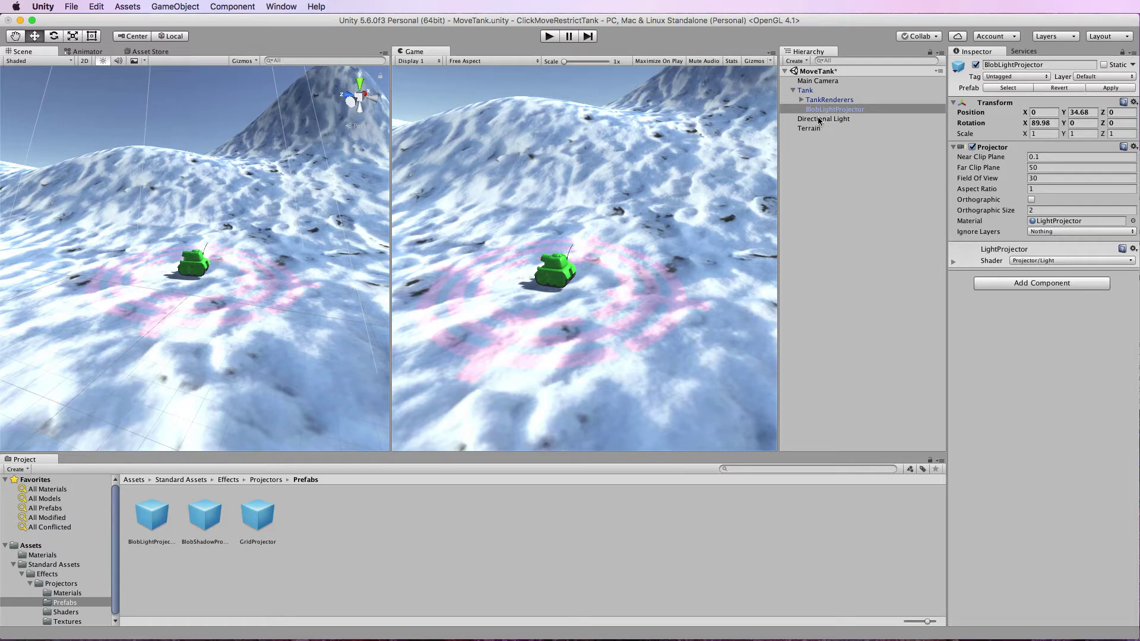
{"action": "left_click", "coordinate": [836, 109]}
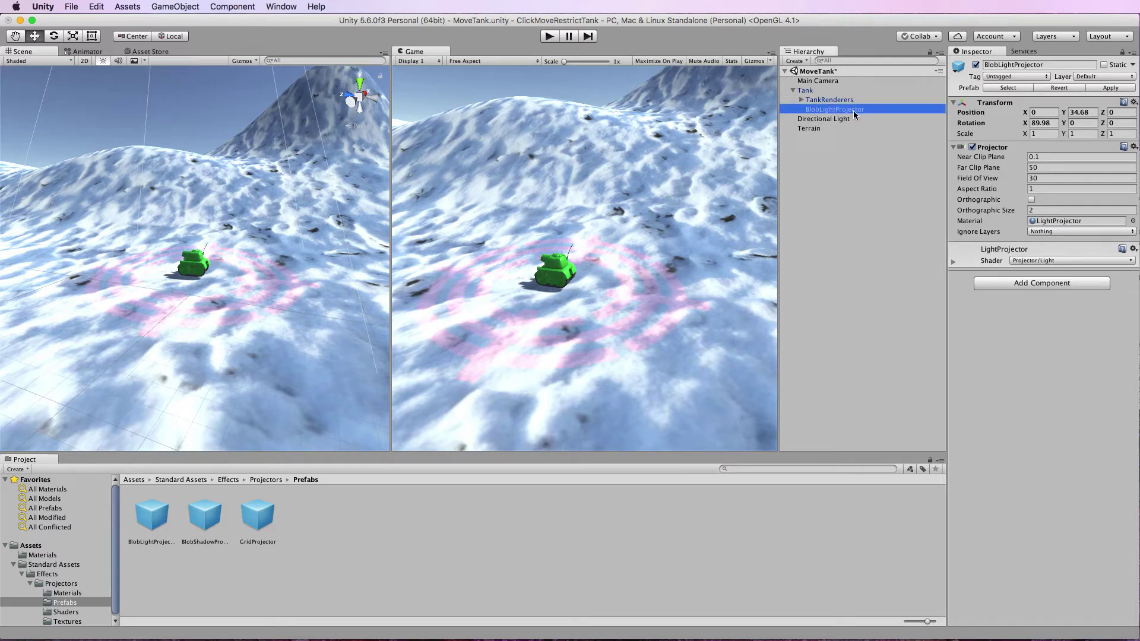
{"action": "left_click", "coordinate": [1076, 222]}
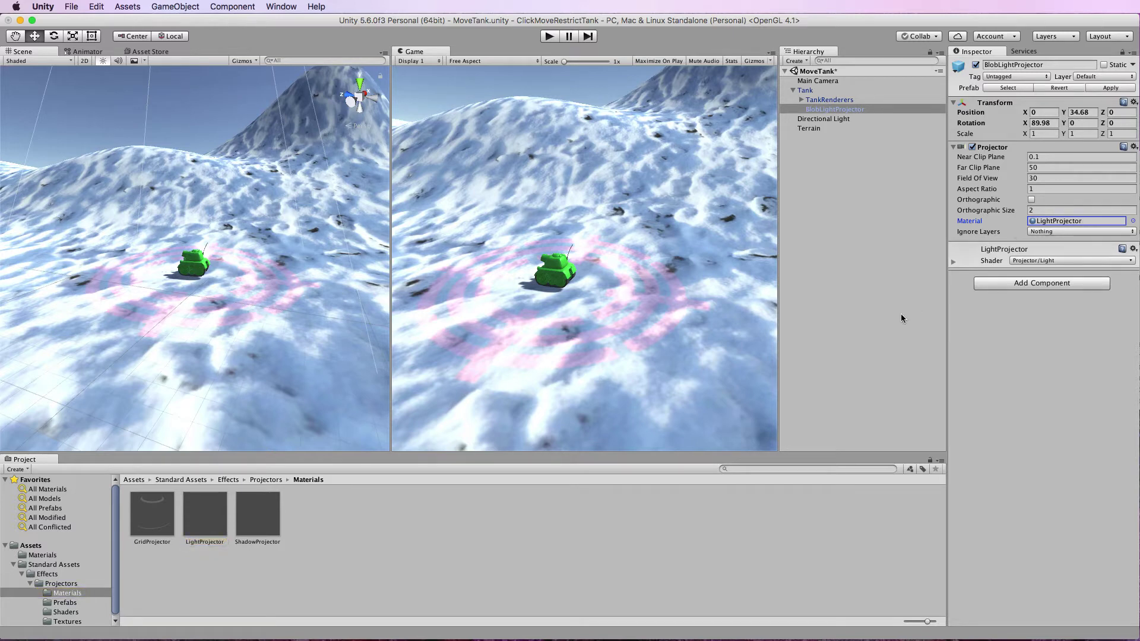
Inspect the scope-target texture, then select the LightProjector material in Projectors/Materials.
{"action": "left_click", "coordinate": [33, 546]}
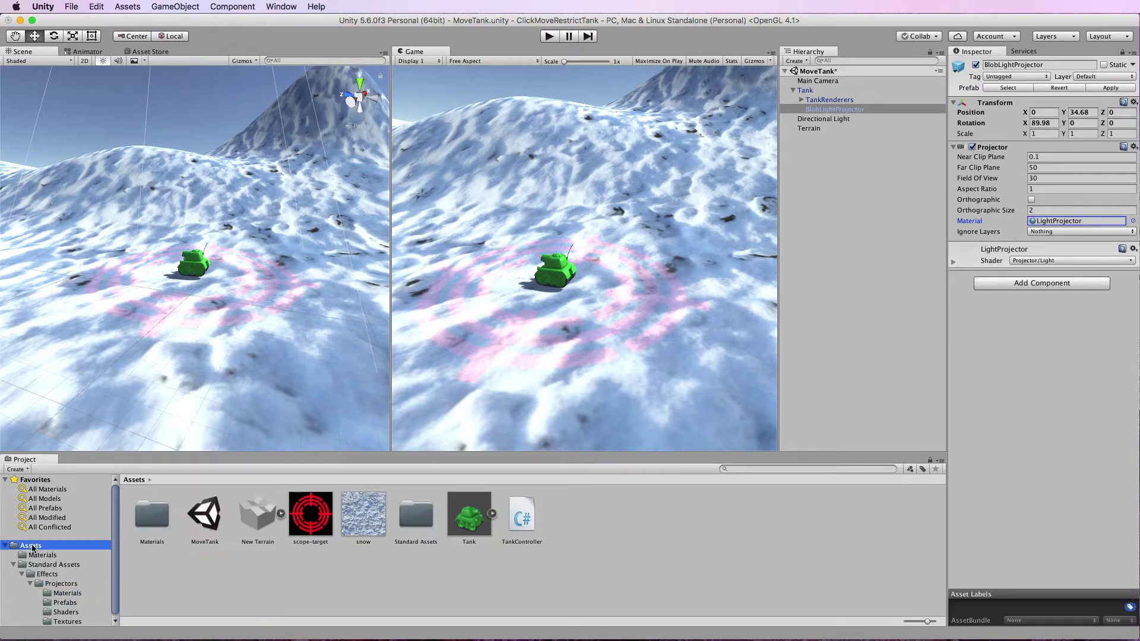
{"action": "left_click", "coordinate": [314, 517]}
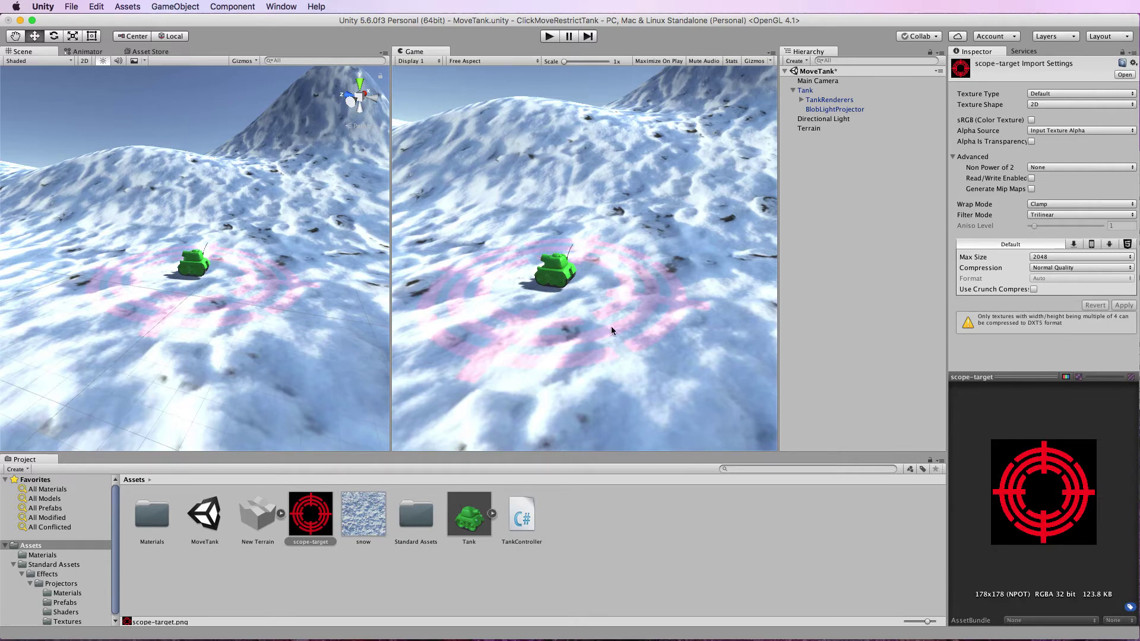
{"action": "left_click", "coordinate": [48, 594]}
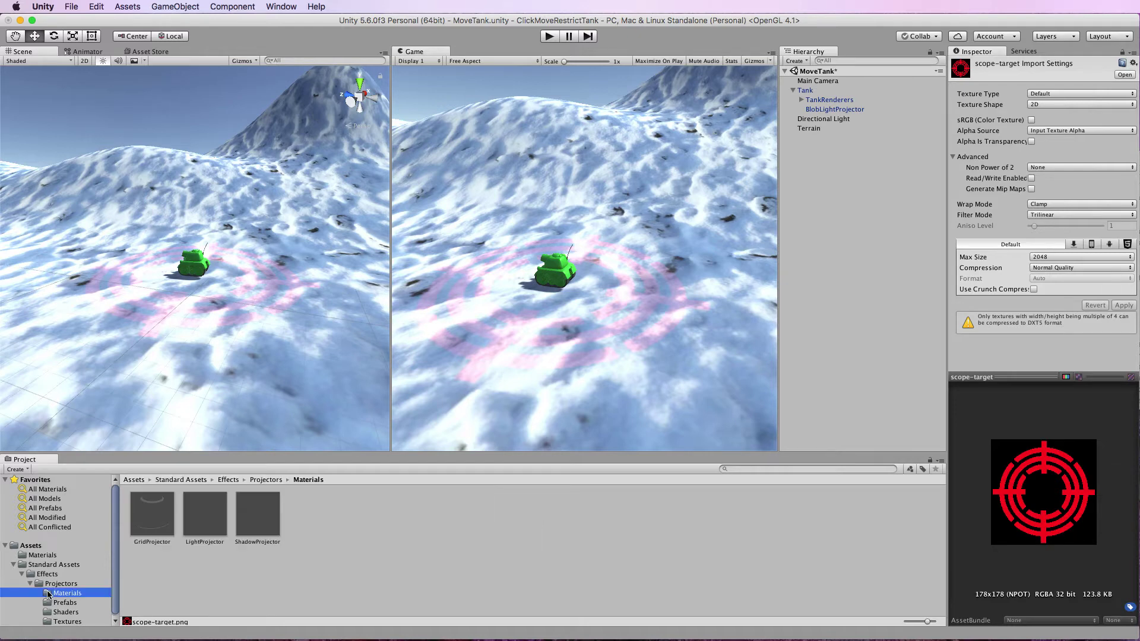
{"action": "left_click", "coordinate": [207, 531]}
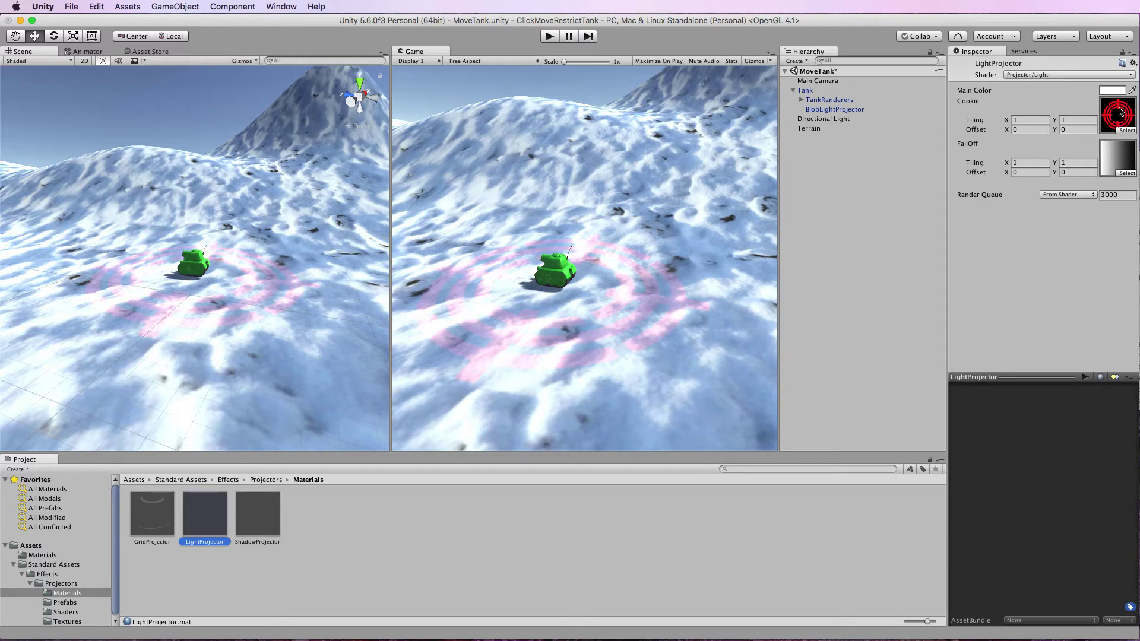
Confirm the LightProjector cookie is scope-target in the texture picker, then reselect BlobLightProjector.
{"action": "left_click", "coordinate": [1129, 130]}
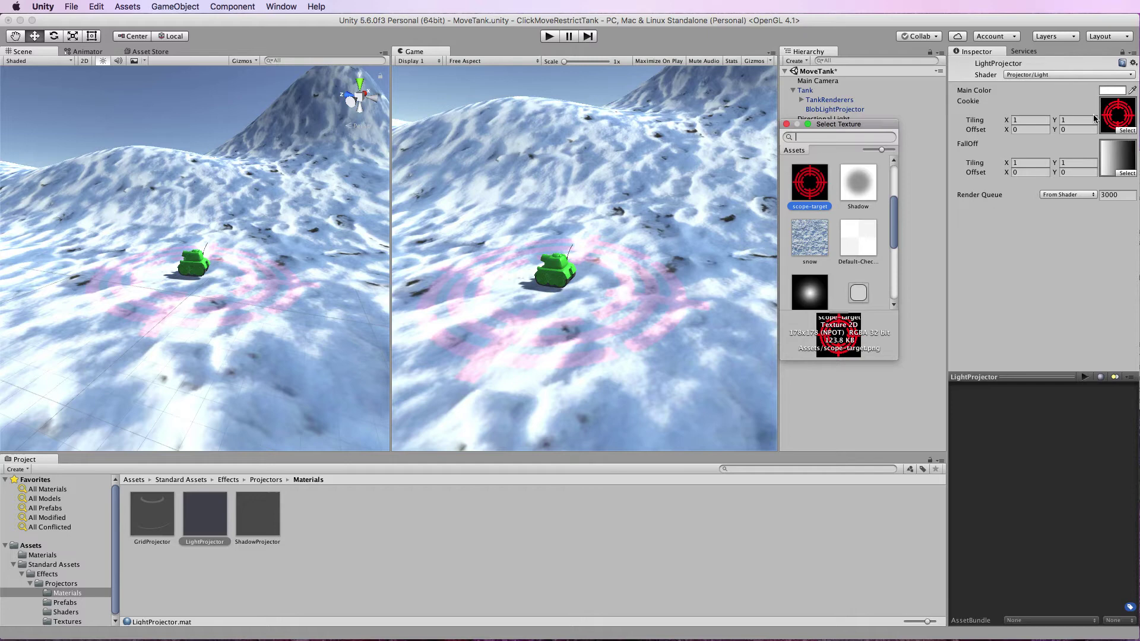
{"action": "key", "text": "Escape"}
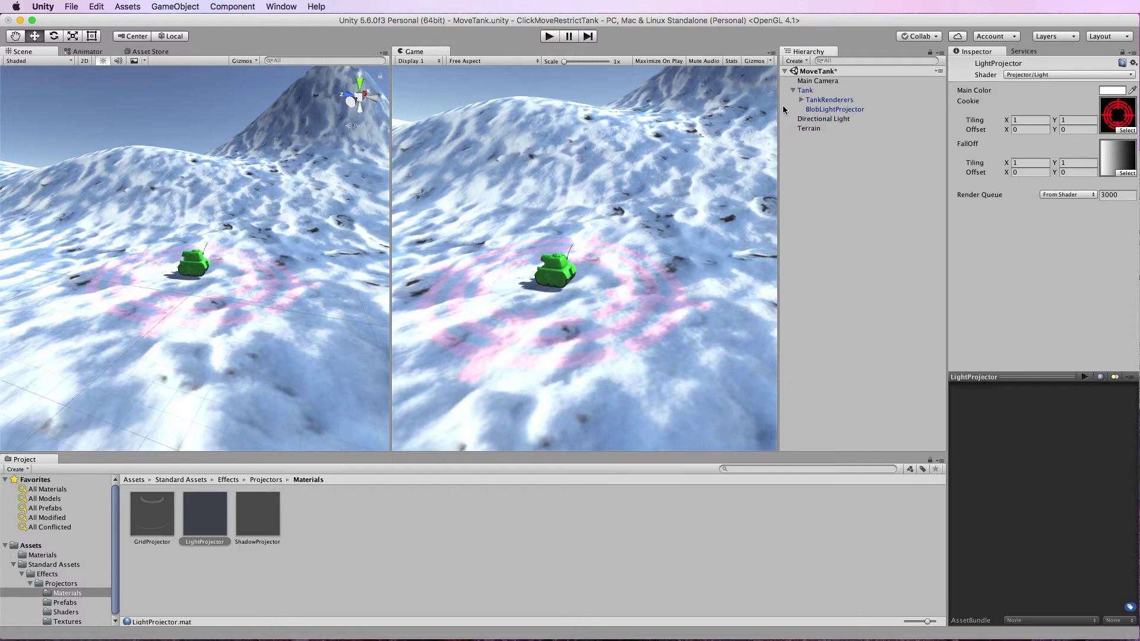
{"action": "left_click", "coordinate": [819, 111]}
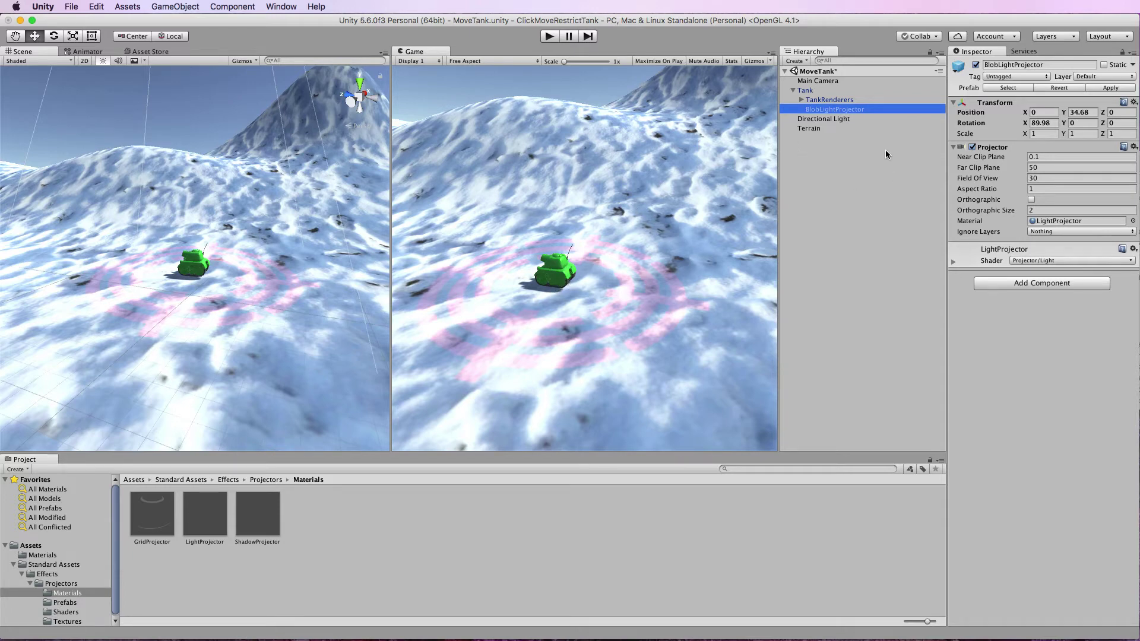
Select the Tank and add a 'tank' user layer in the layer definitions.
{"action": "left_click", "coordinate": [804, 91]}
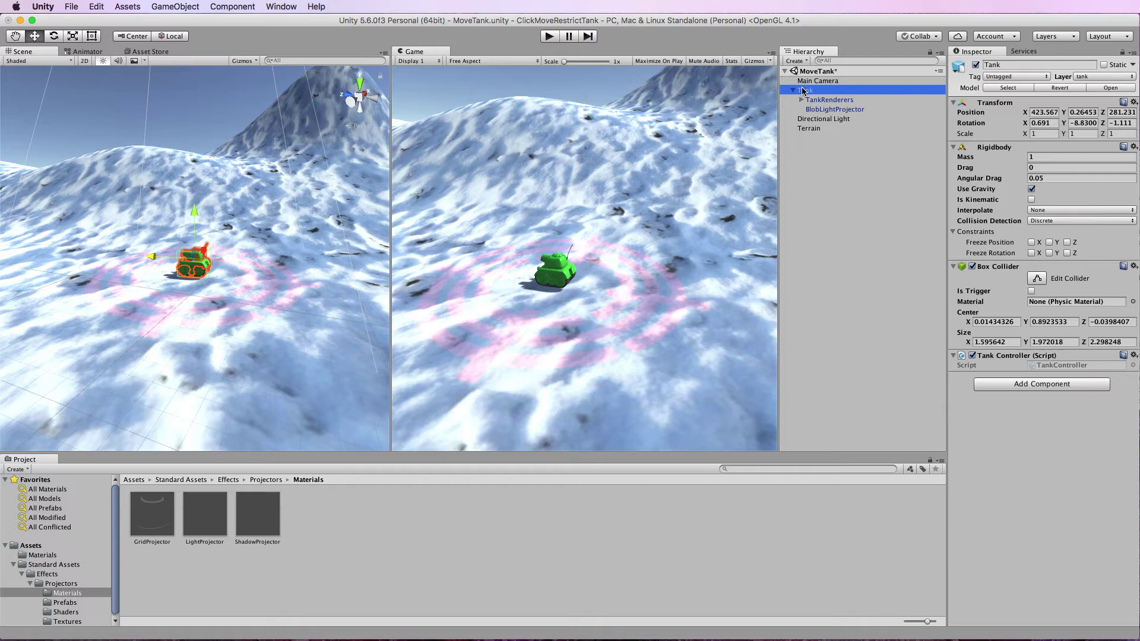
{"action": "left_click", "coordinate": [807, 91]}
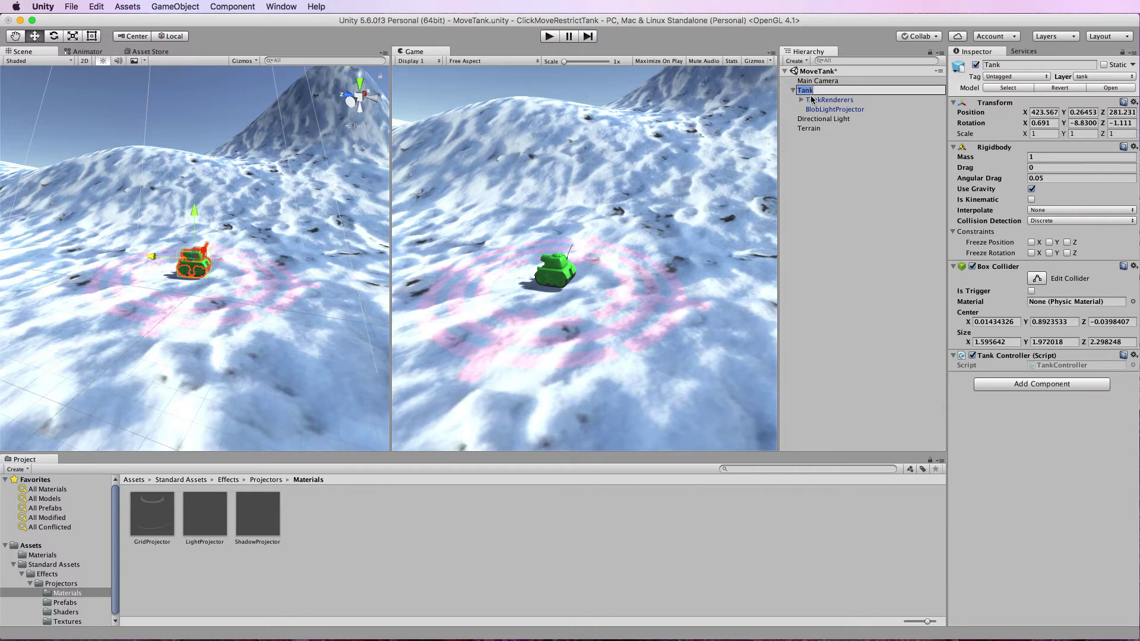
{"action": "left_click", "coordinate": [812, 100]}
{"action": "key", "text": "Up"}
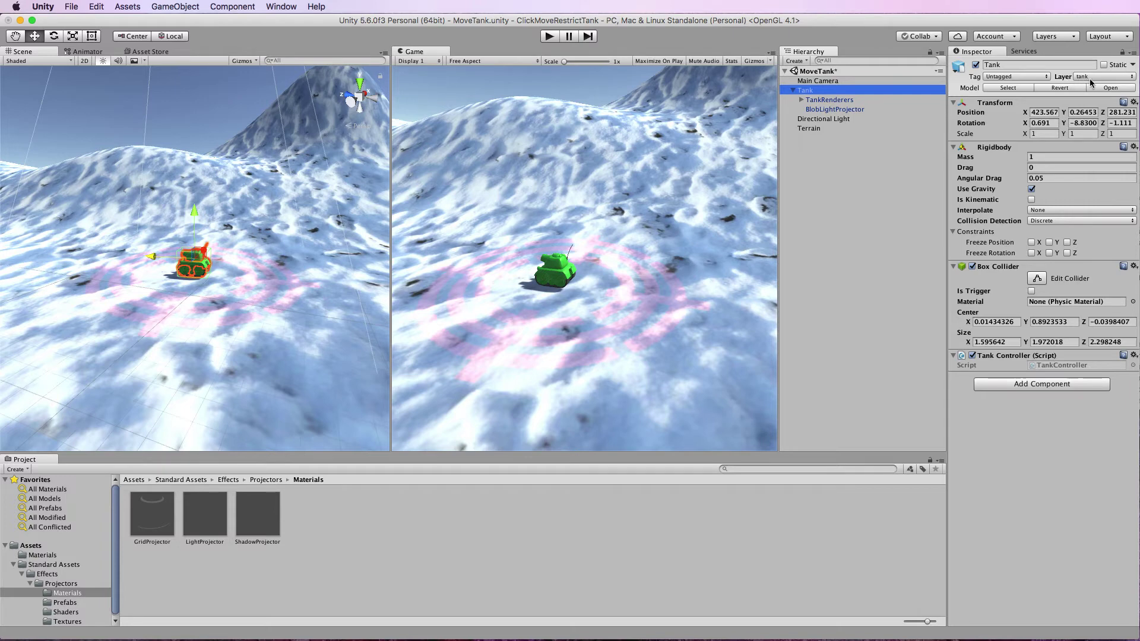
{"action": "left_click", "coordinate": [1130, 80]}
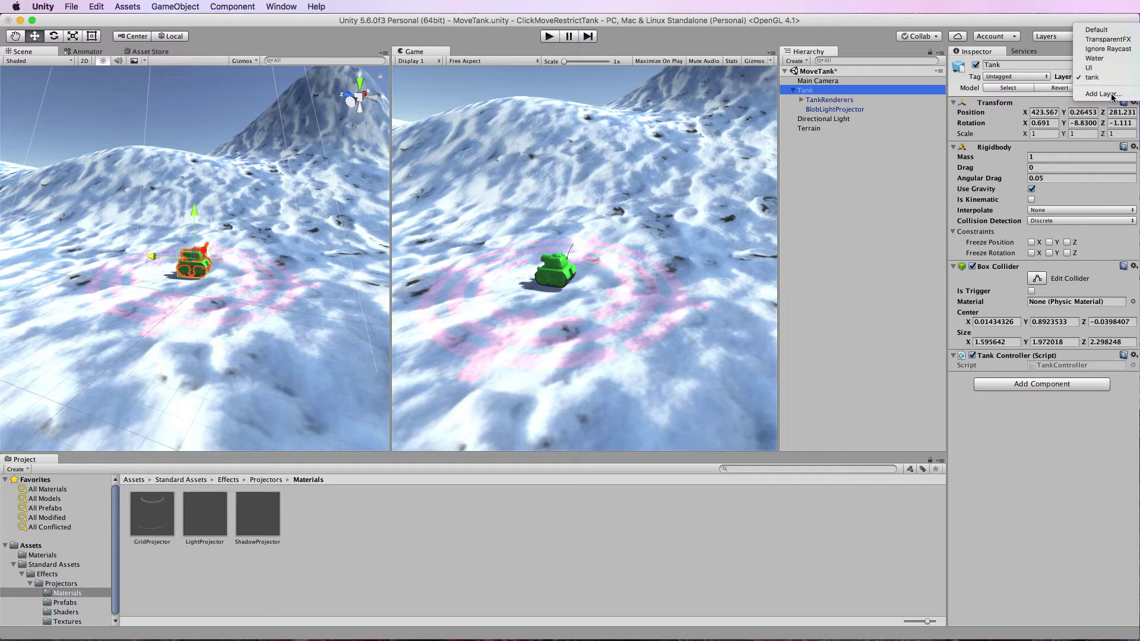
{"action": "left_click", "coordinate": [1109, 94]}
{"action": "left_click", "coordinate": [1041, 222]}
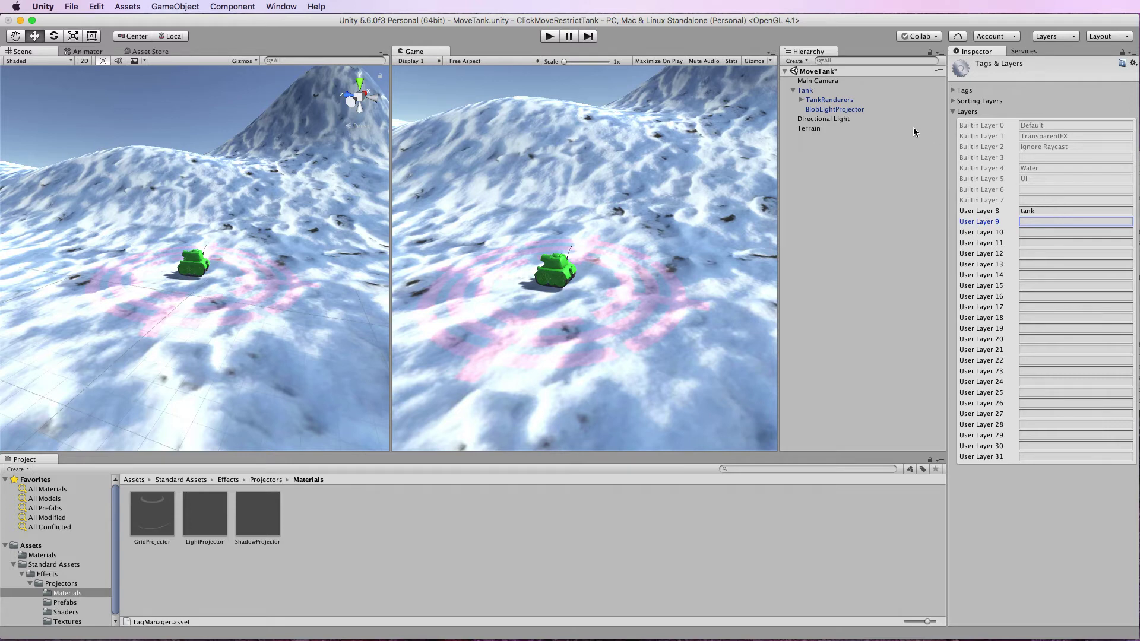
Assign Tank and its children to the tank layer, then select BlobLightProjector.
{"action": "left_click", "coordinate": [813, 92]}
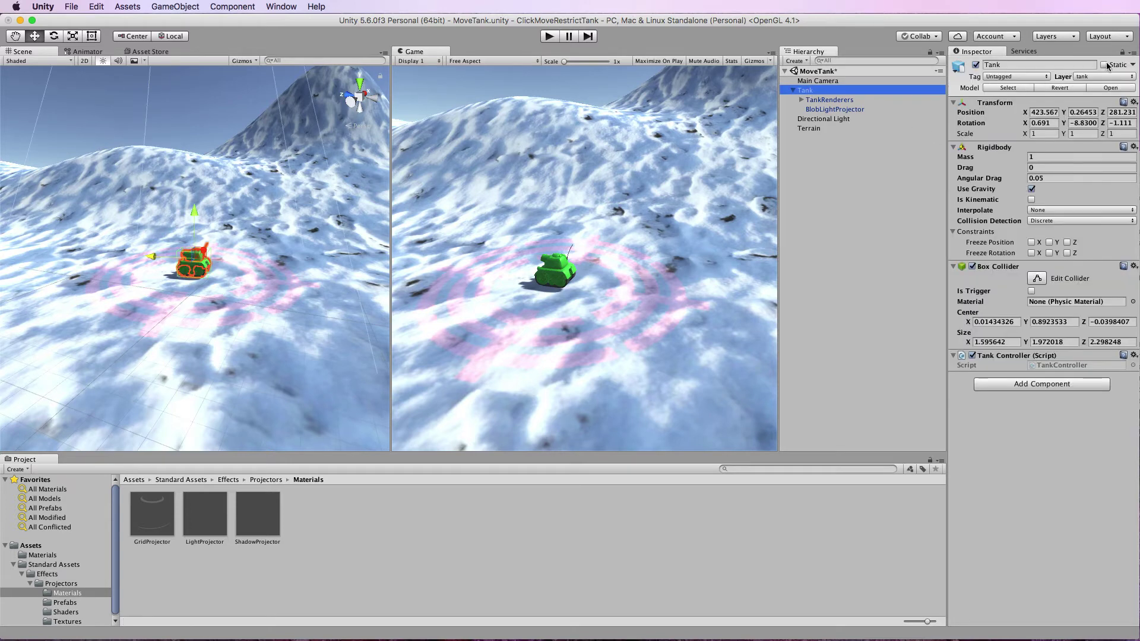
{"action": "left_click", "coordinate": [1102, 78]}
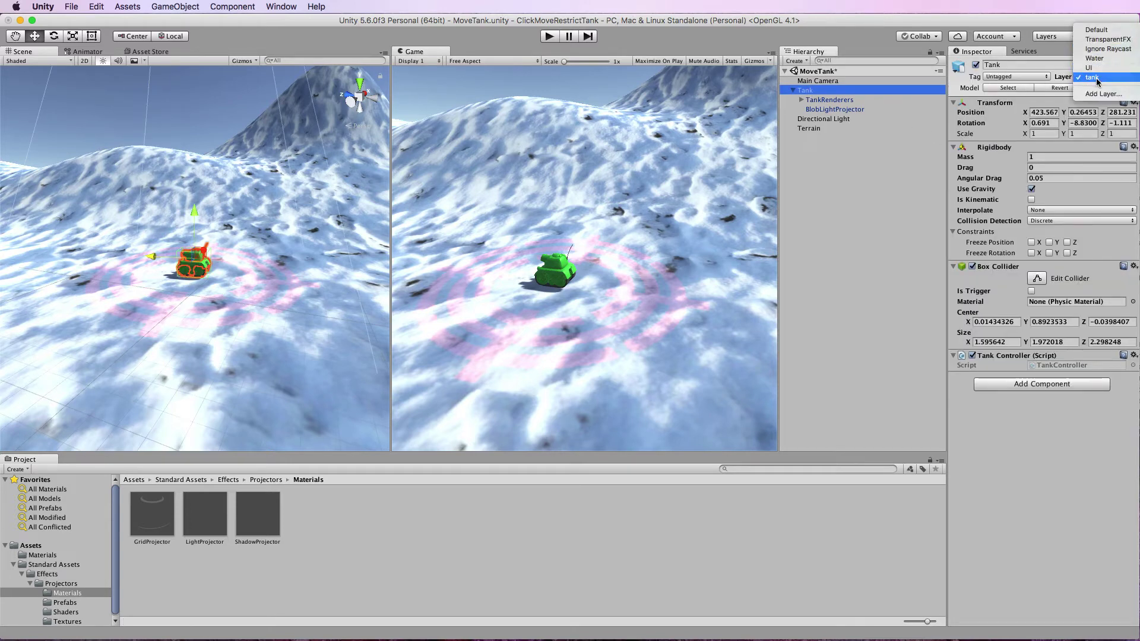
{"action": "left_click", "coordinate": [1099, 79]}
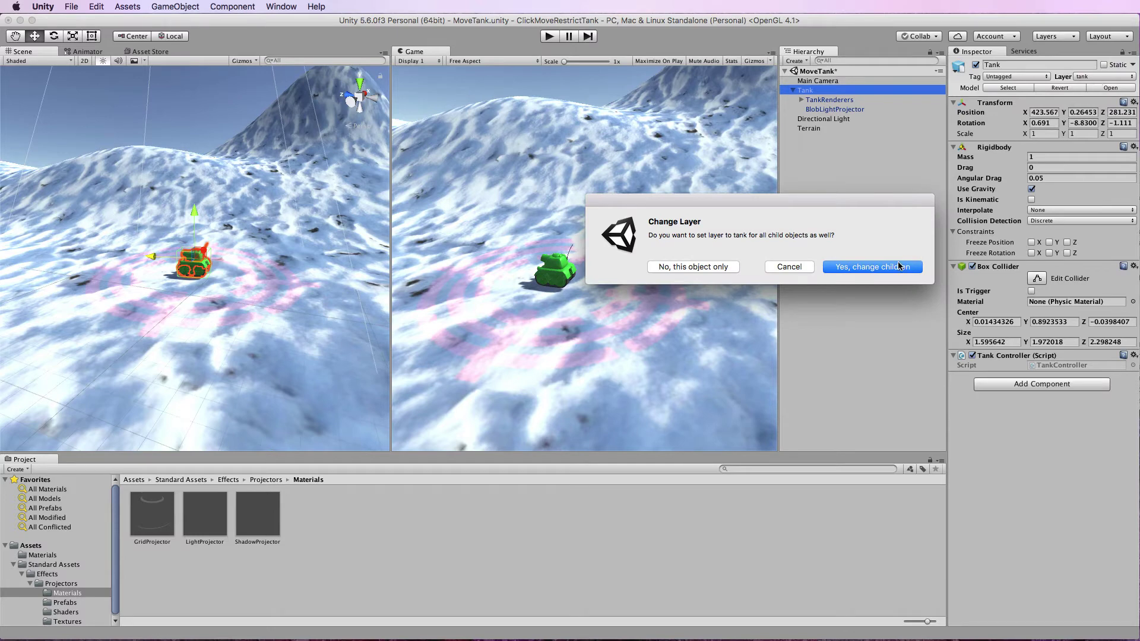
{"action": "left_click", "coordinate": [897, 270]}
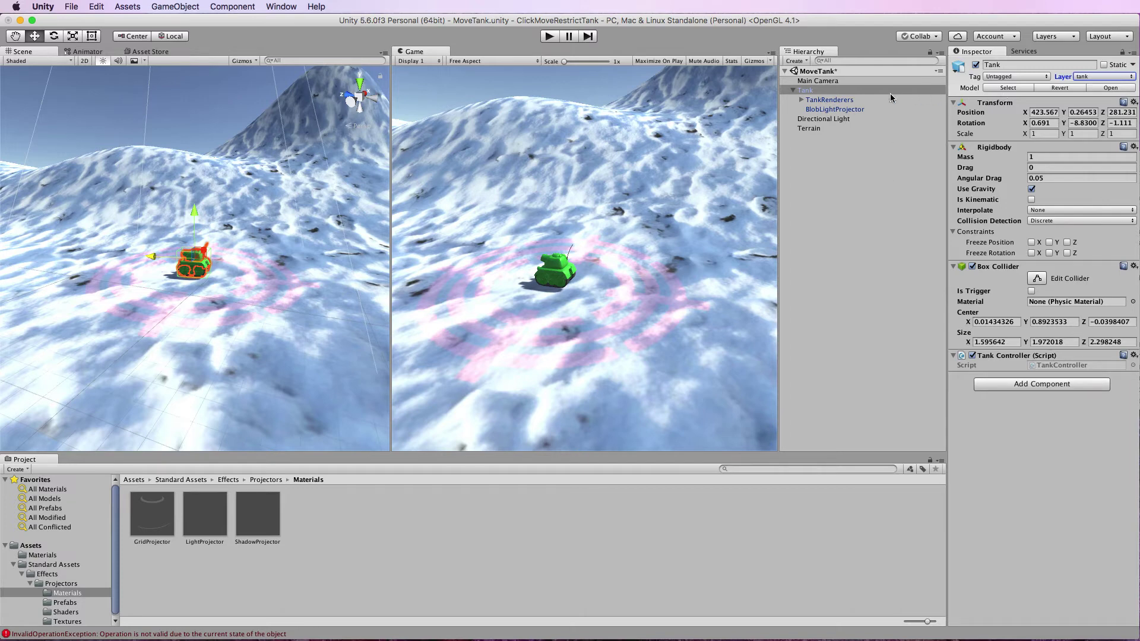
{"action": "left_click", "coordinate": [833, 110]}
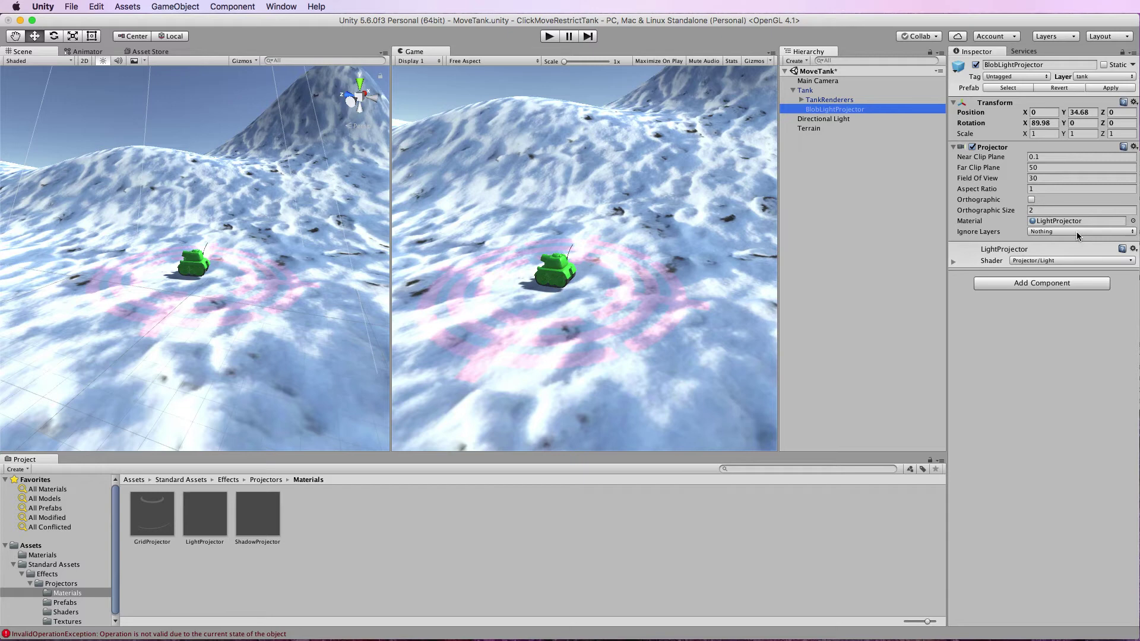
Make the BlobLightProjector ignore the tank layer and show the top-level Assets folder.
{"action": "left_click", "coordinate": [1119, 232]}
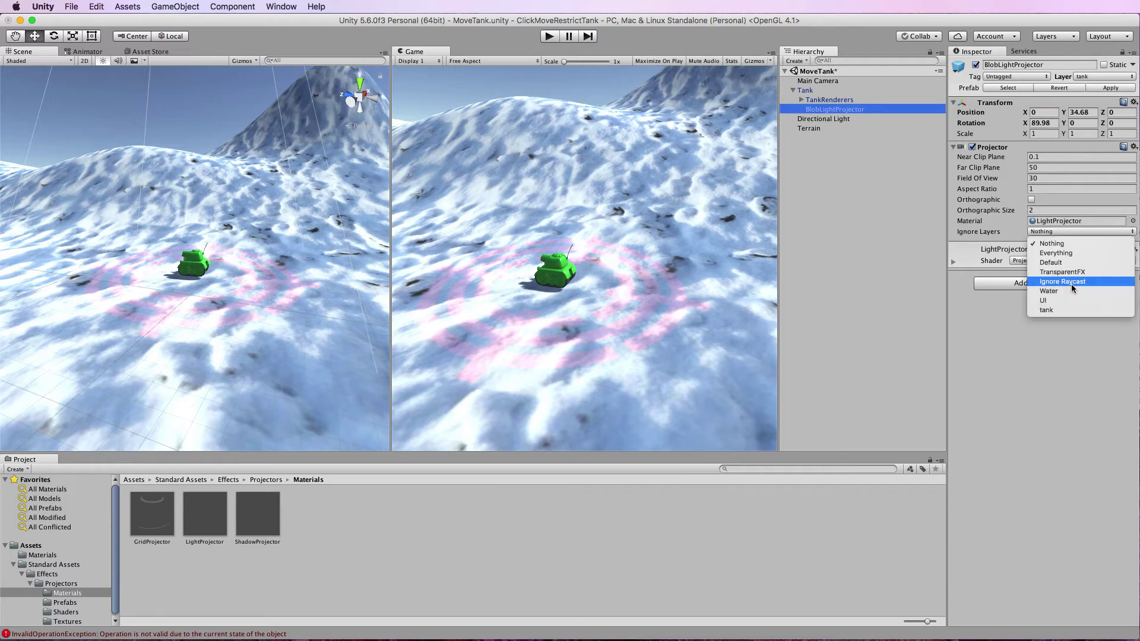
{"action": "left_click", "coordinate": [1056, 310]}
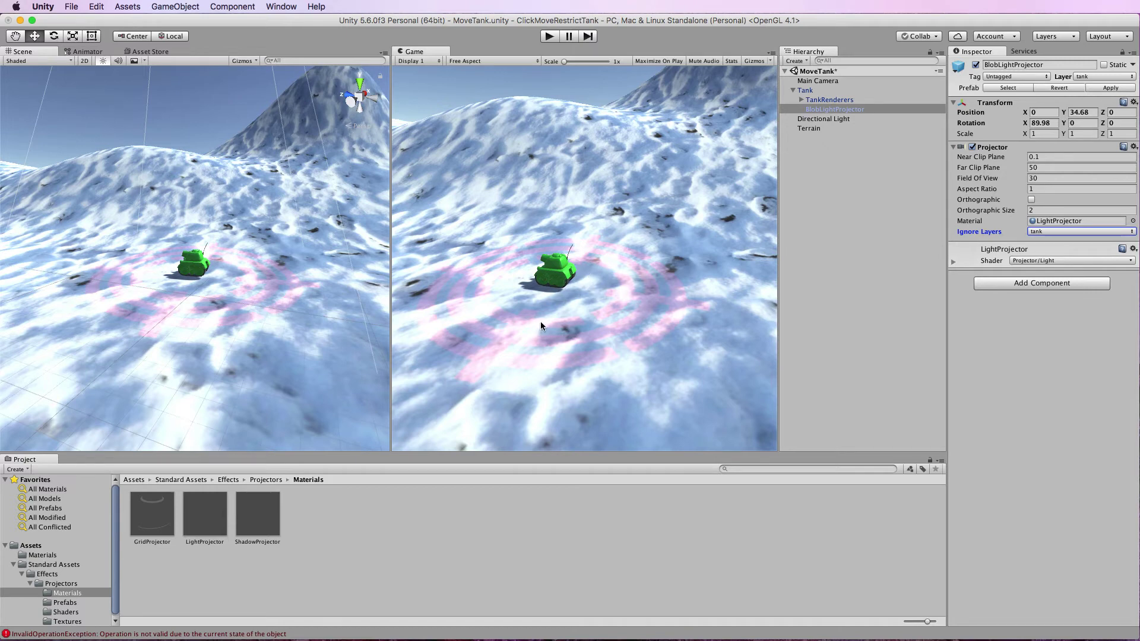
{"action": "left_click", "coordinate": [35, 547]}
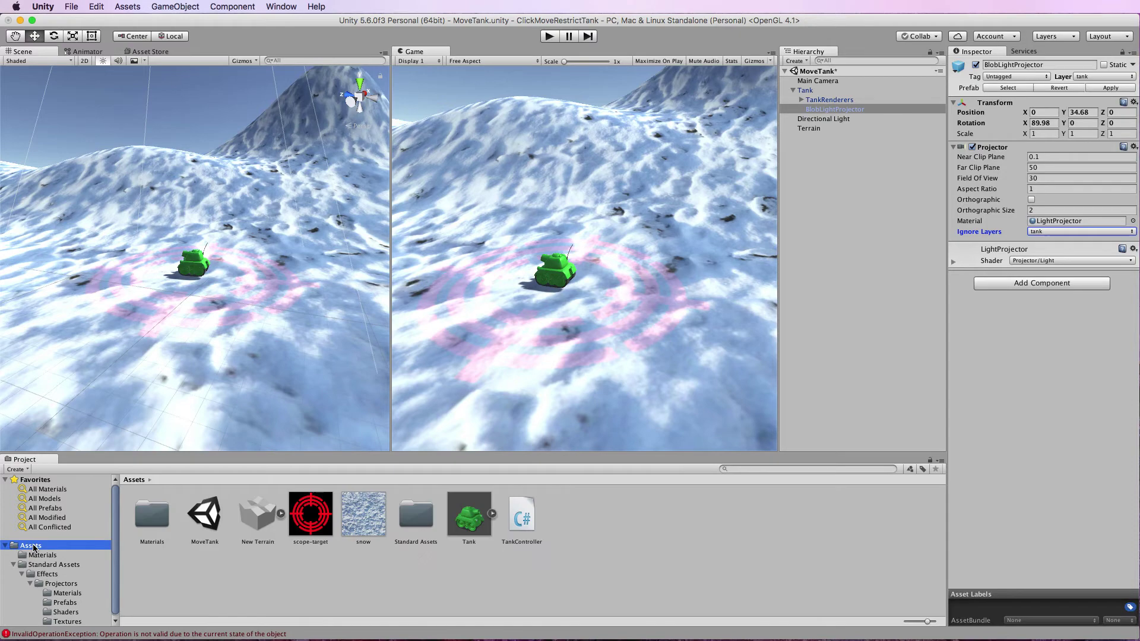
Log Vector3.Distance between the tank and targetPosition in SetTargetPosition, and save the script.
{"action": "double_click", "coordinate": [524, 518]}
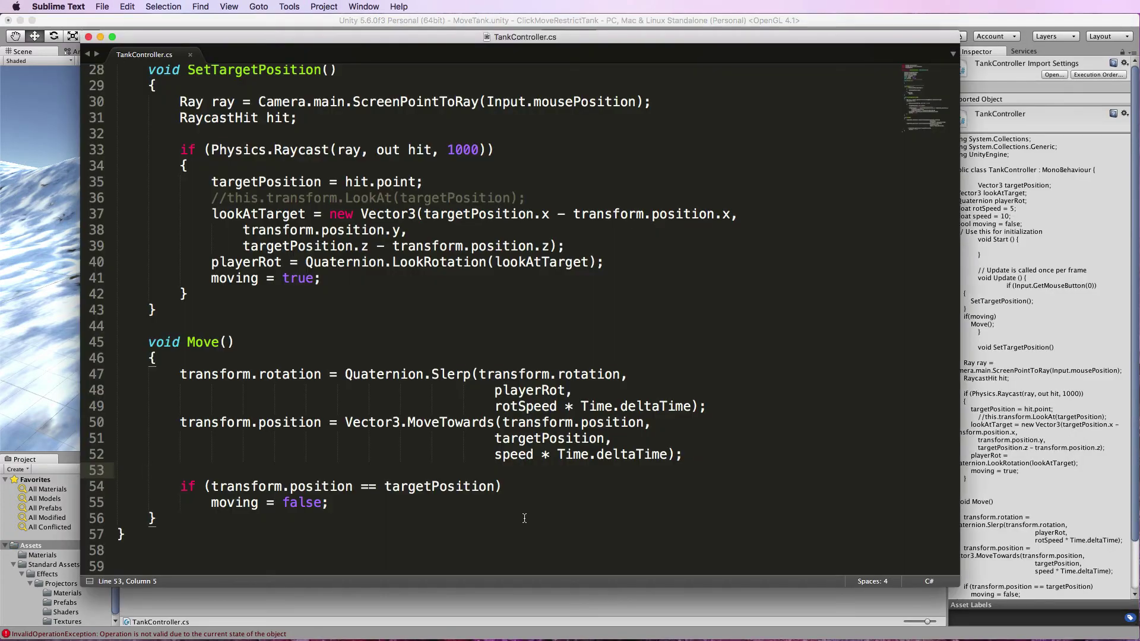
{"action": "scroll", "coordinate": [429, 377], "scroll_direction": "up", "scroll_amount": 2}
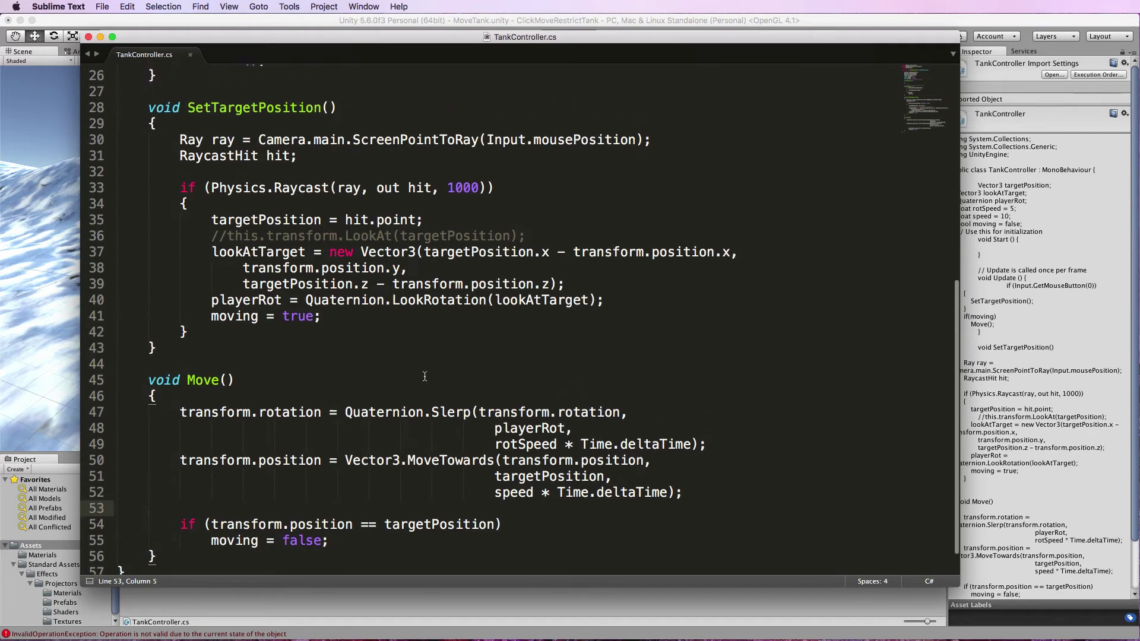
{"action": "scroll", "coordinate": [428, 377], "scroll_direction": "up", "scroll_amount": 2}
{"action": "scroll", "coordinate": [428, 376], "scroll_direction": "up", "scroll_amount": 4}
{"action": "scroll", "coordinate": [427, 376], "scroll_direction": "up", "scroll_amount": 1}
{"action": "scroll", "coordinate": [427, 376], "scroll_direction": "up", "scroll_amount": 1}
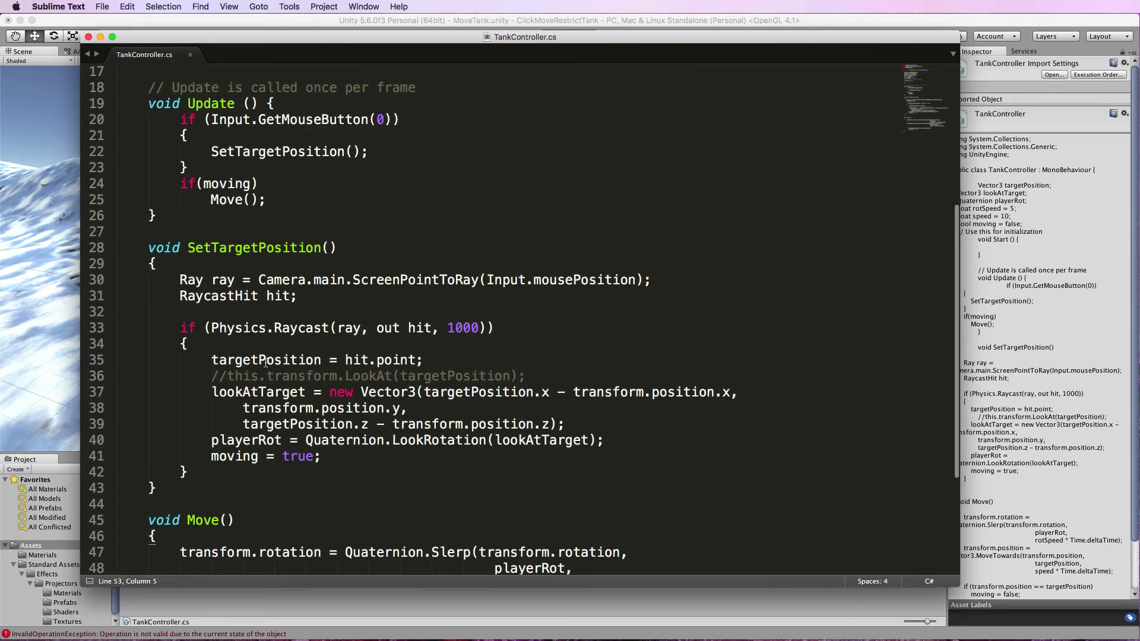
{"action": "left_click", "coordinate": [433, 359]}
{"action": "key", "text": "Return"}
{"action": "type", "text": "Debug.Log(Vector3."}
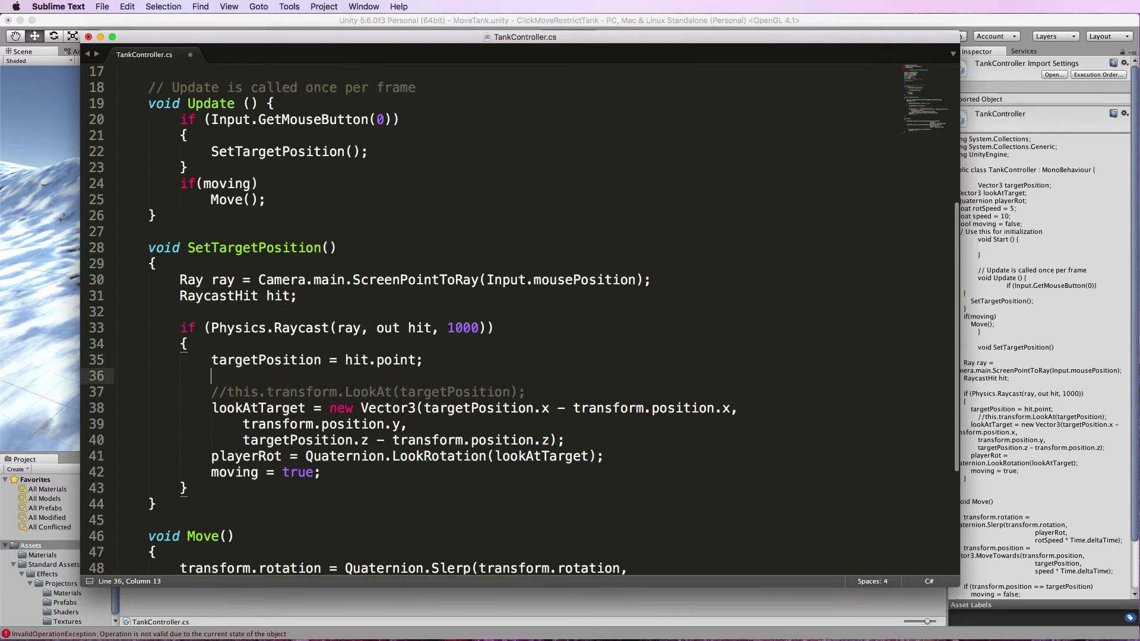
{"action": "type", "text": "Distance(this.transform.position,targetPosition));"}
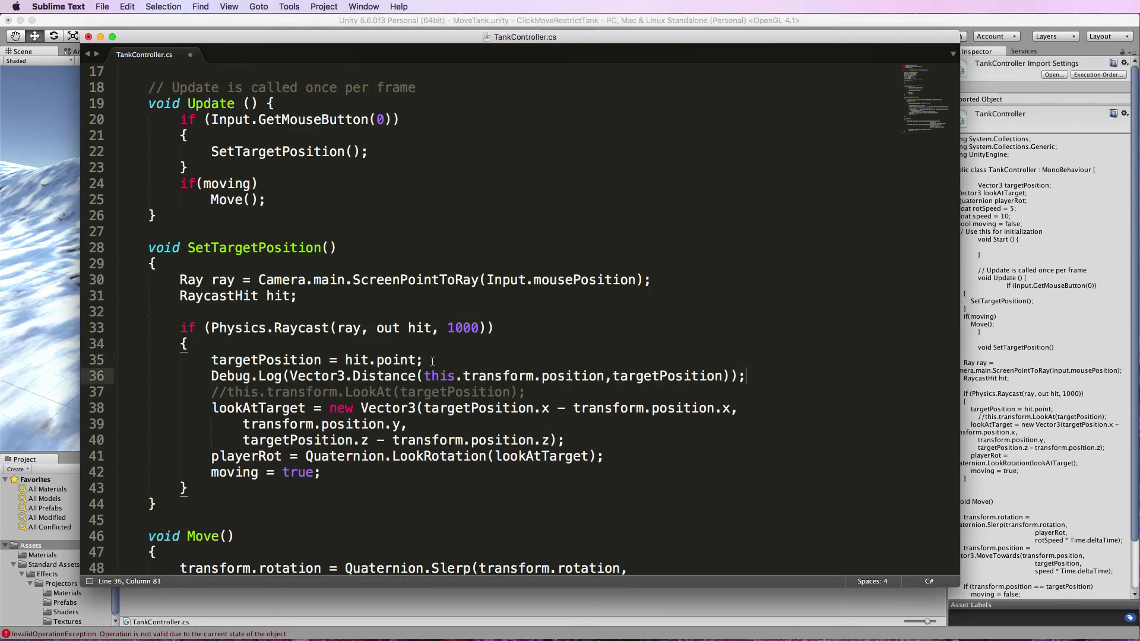
{"action": "left_click_drag", "start_coordinate": [289, 376], "coordinate": [606, 376]}
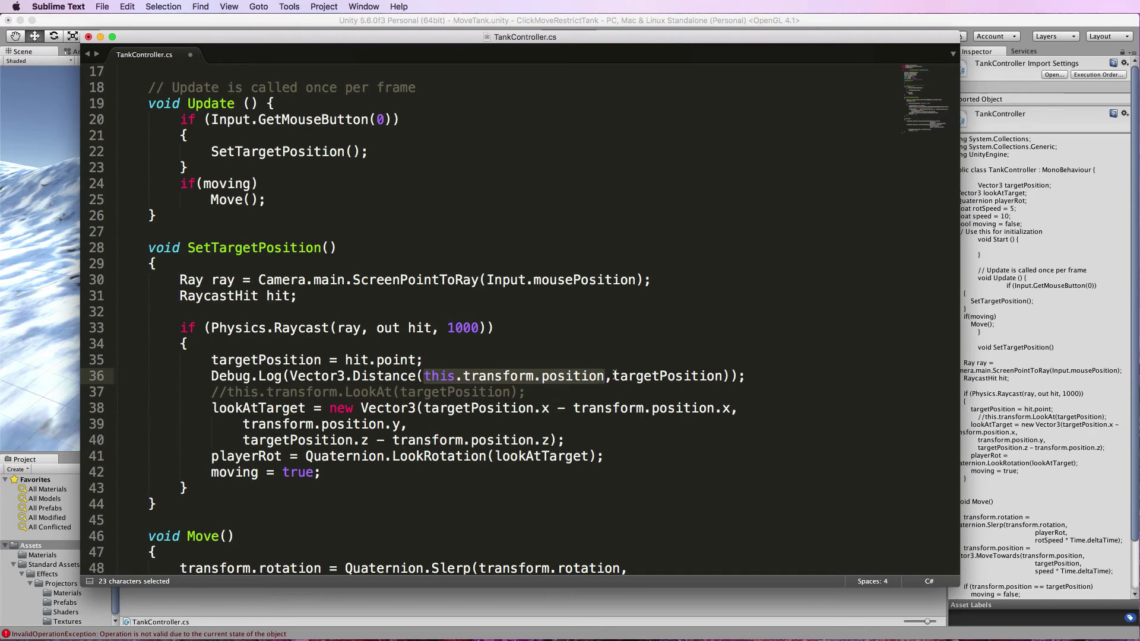
{"action": "left_click_drag", "start_coordinate": [613, 376], "coordinate": [723, 376]}
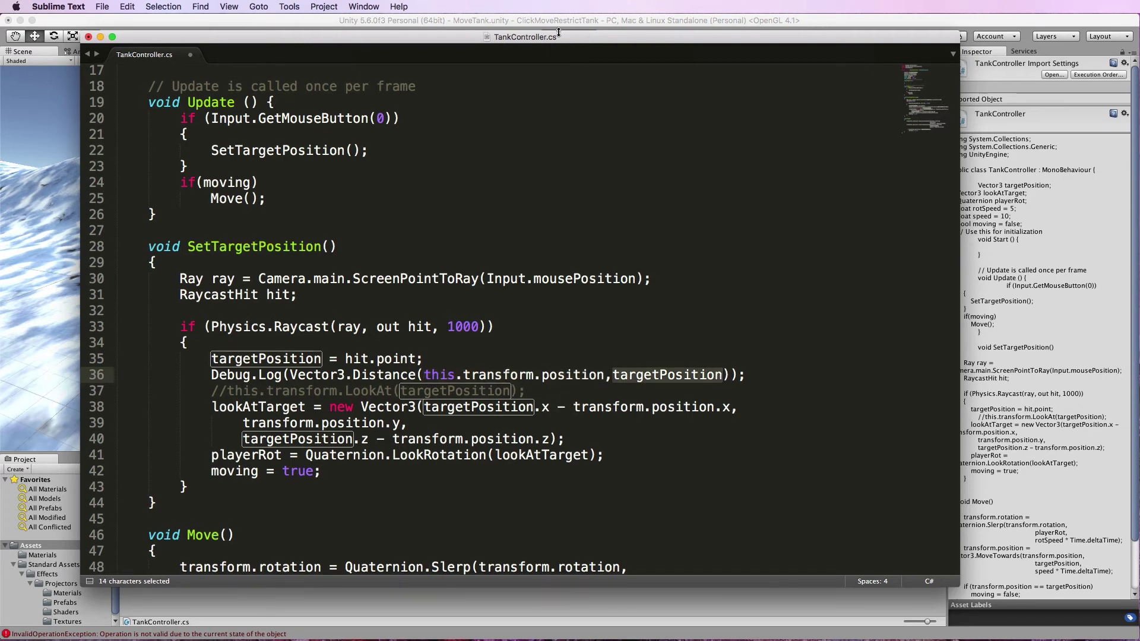
{"action": "key", "text": "super+s"}
{"action": "key", "text": "super+Tab"}
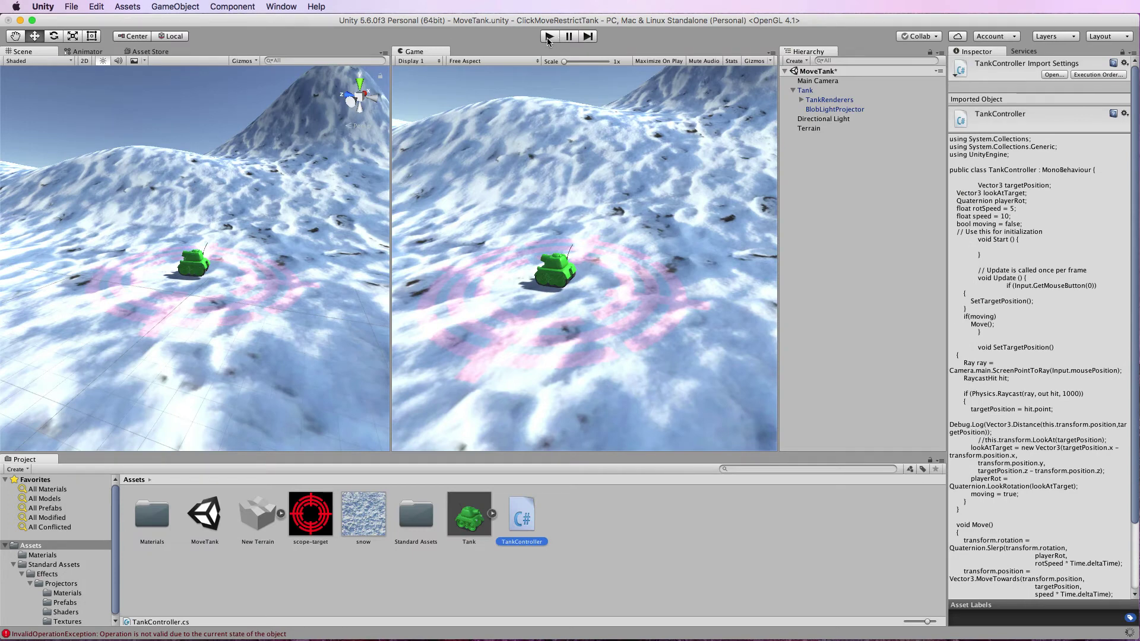
Start Play mode and briefly open the console to check the log output.
{"action": "left_click", "coordinate": [550, 37]}
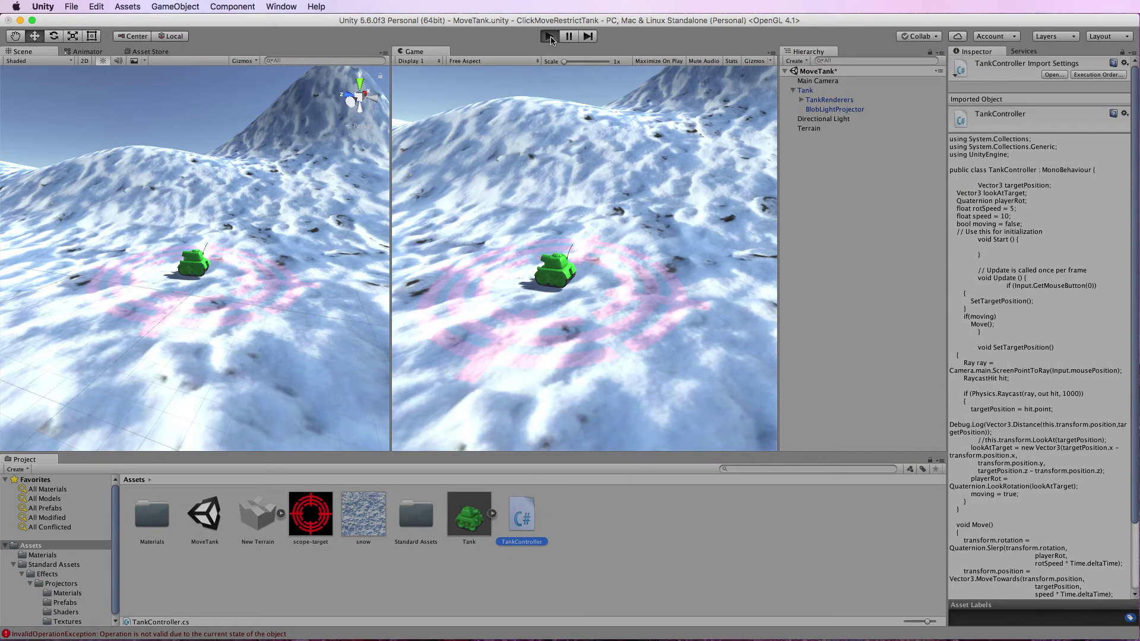
{"action": "left_click", "coordinate": [550, 37]}
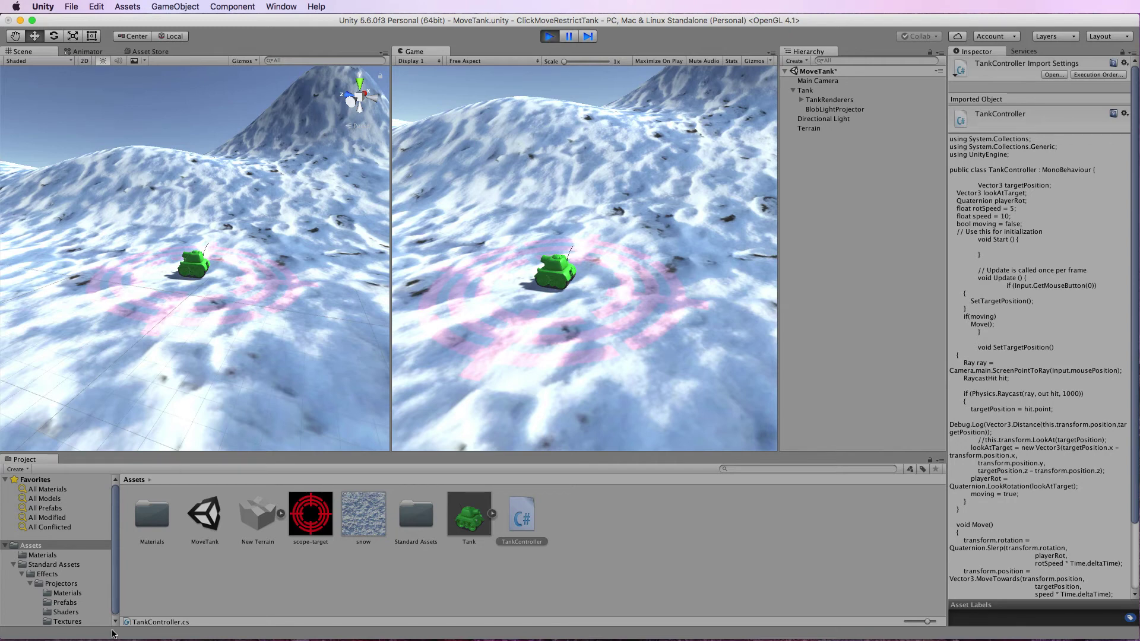
{"action": "key", "text": "super+shift+c"}
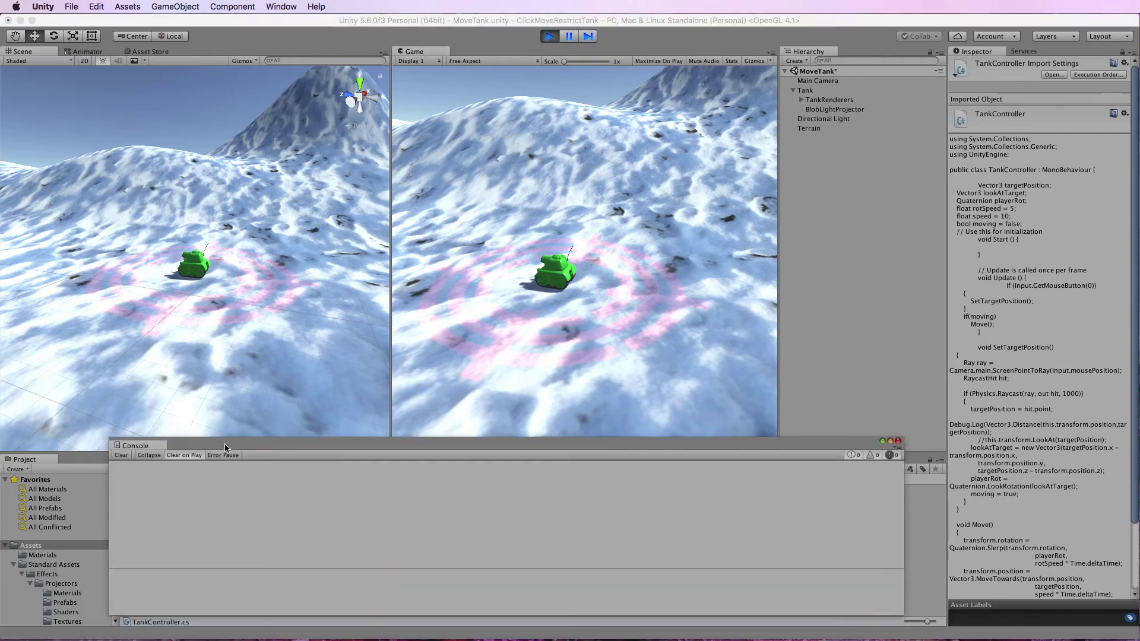
{"action": "key", "text": "super+w"}
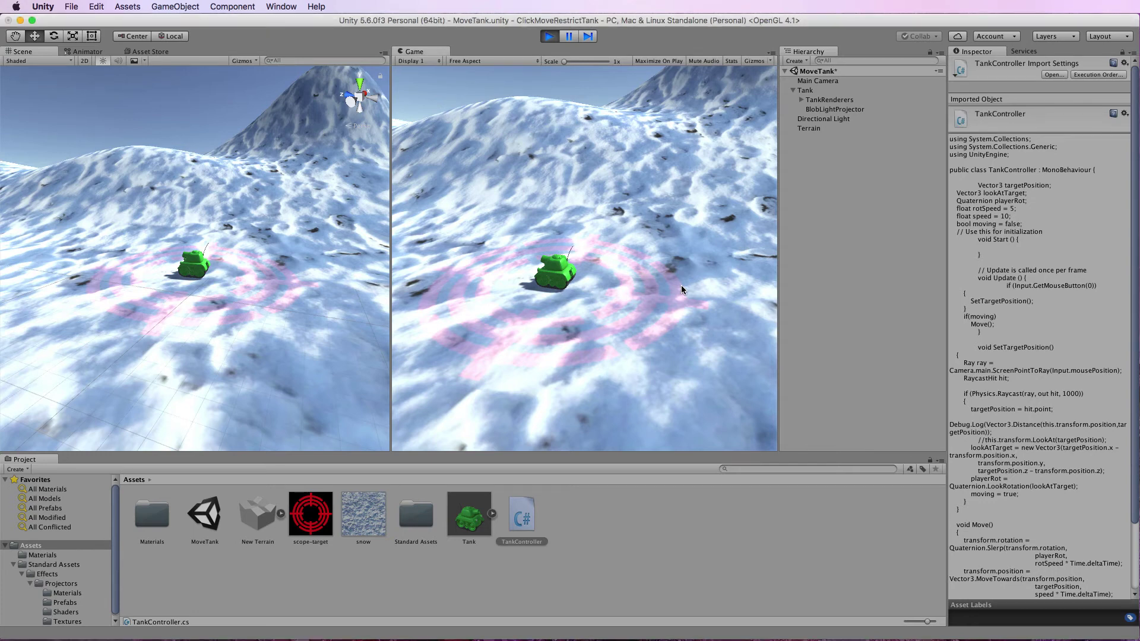
Drive the tank to five terrain spots around it, then stop playing.
{"action": "left_click", "coordinate": [682, 285]}
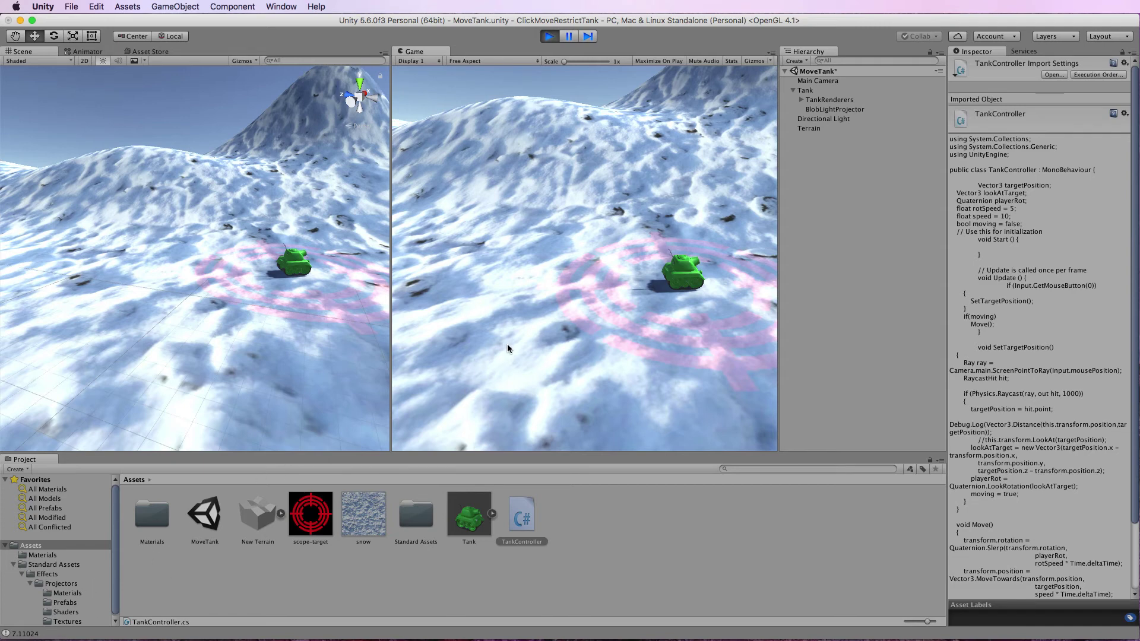
{"action": "left_click", "coordinate": [562, 280]}
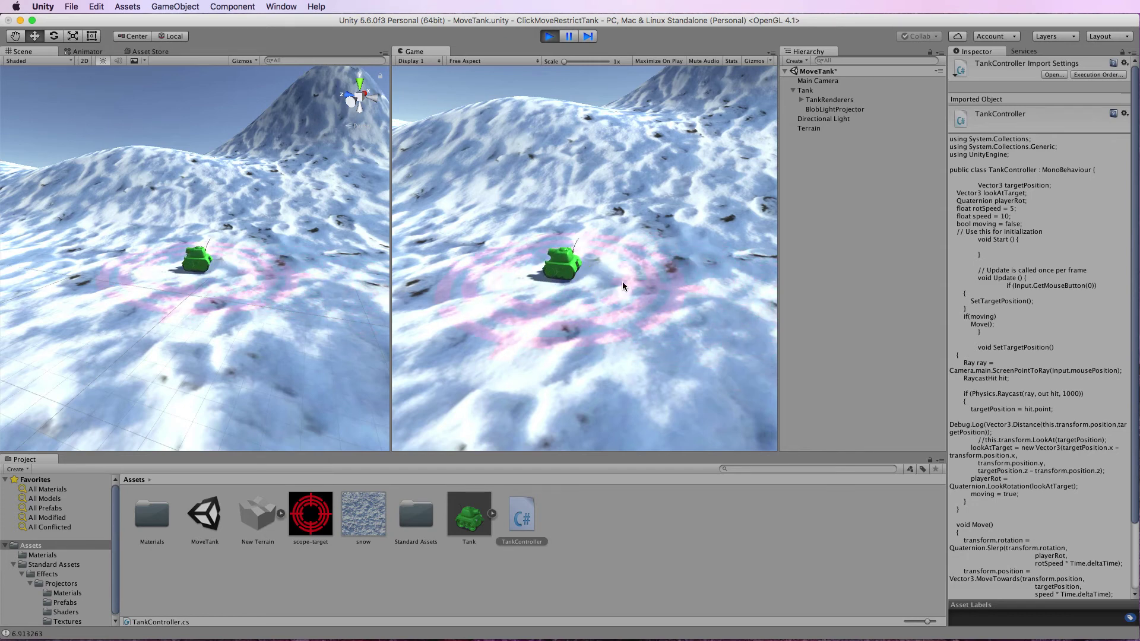
{"action": "left_click", "coordinate": [678, 273]}
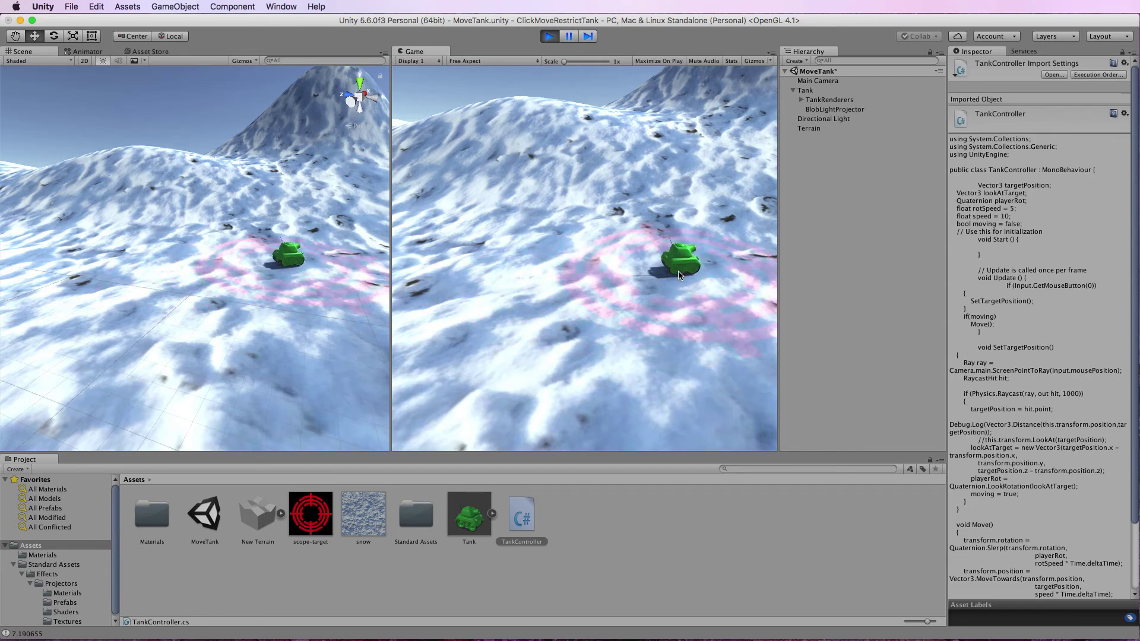
{"action": "left_click", "coordinate": [685, 337]}
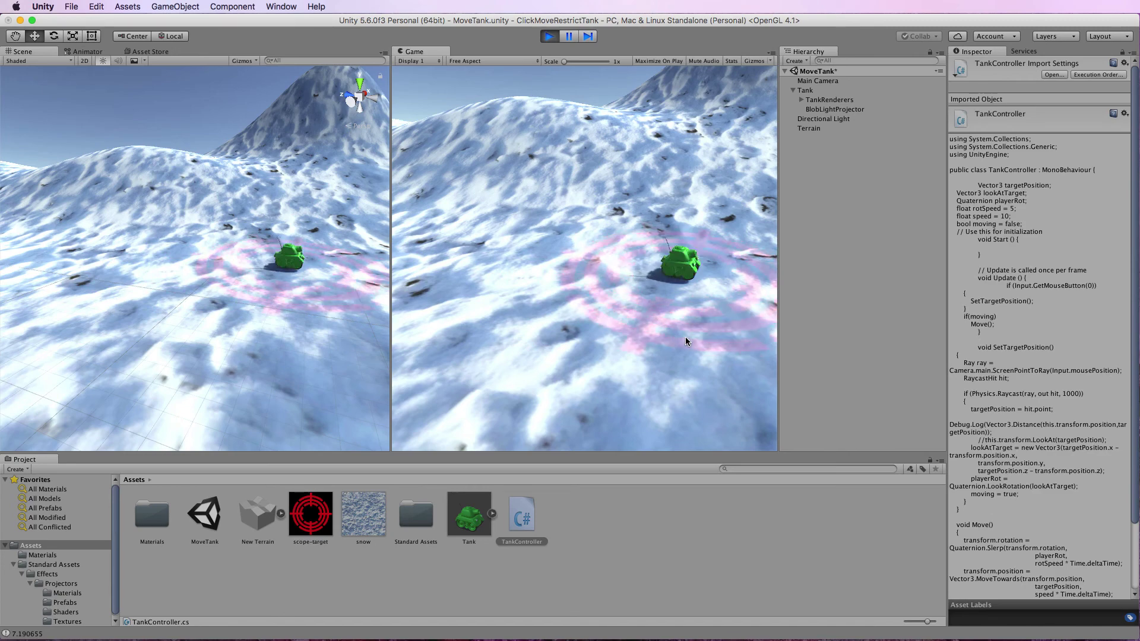
{"action": "left_click", "coordinate": [574, 287]}
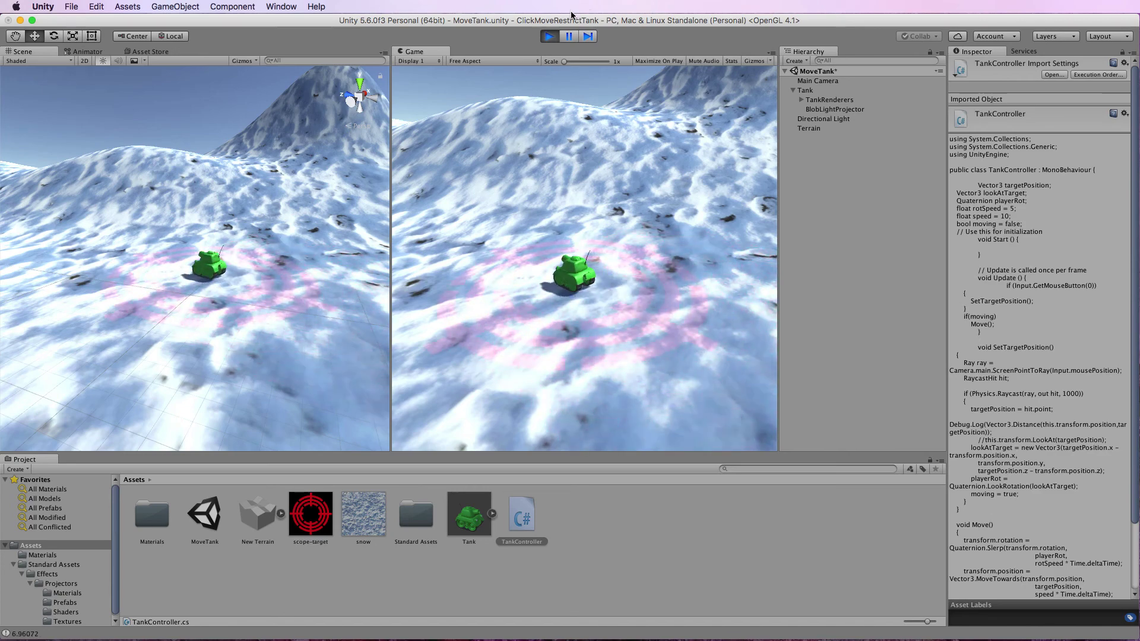
{"action": "left_click", "coordinate": [549, 35]}
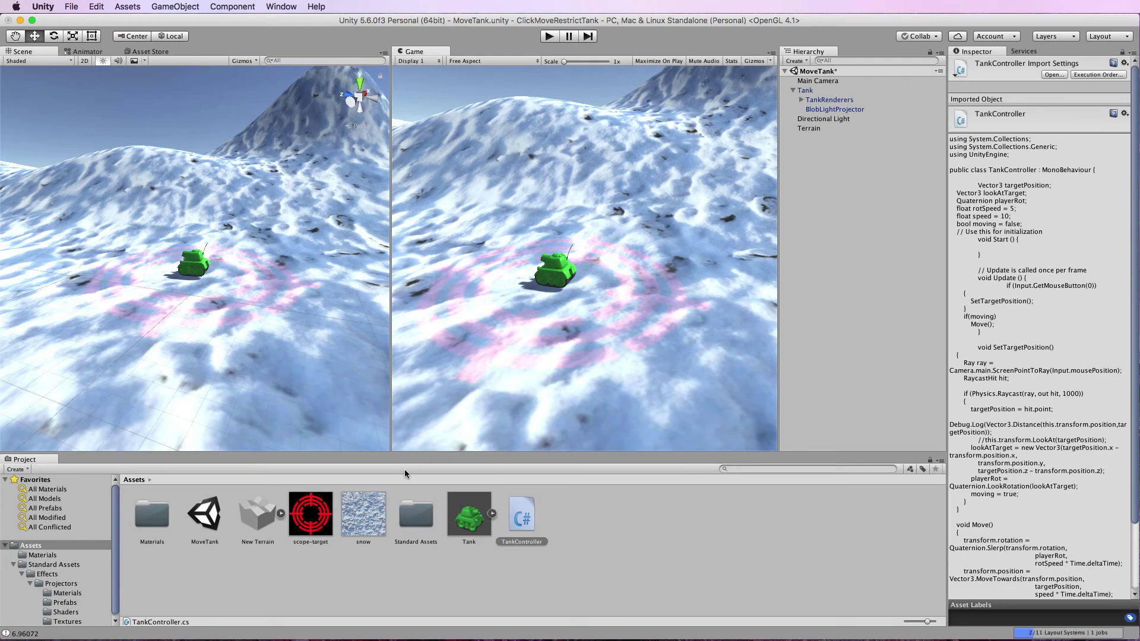
Delete the commented-out LookAt line from TankController.
{"action": "double_click", "coordinate": [526, 515]}
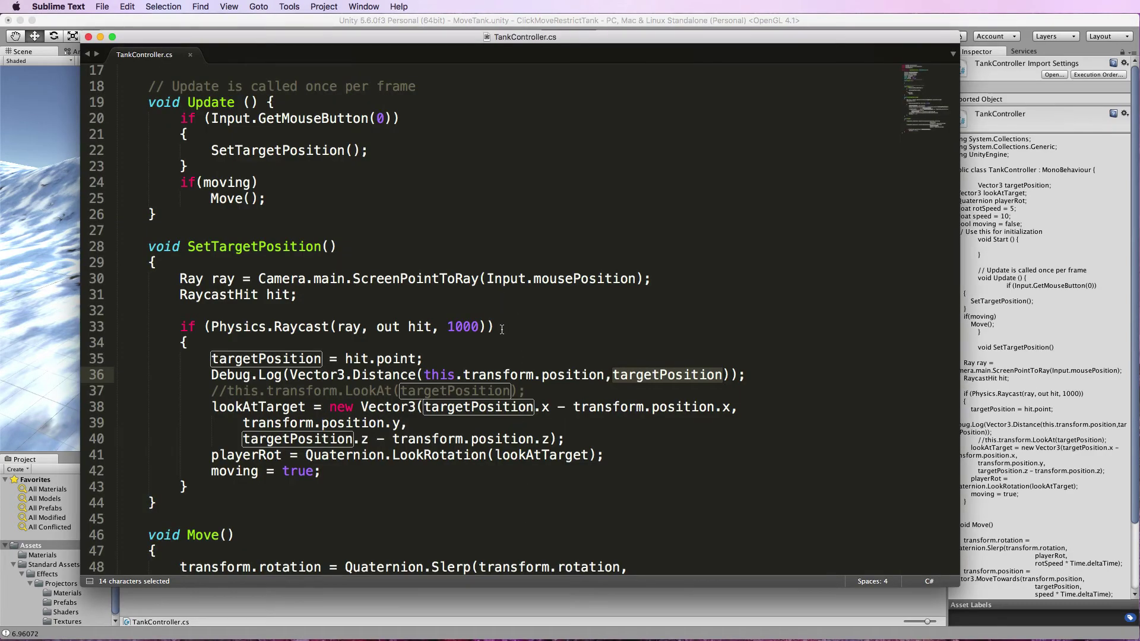
{"action": "left_click", "coordinate": [504, 346]}
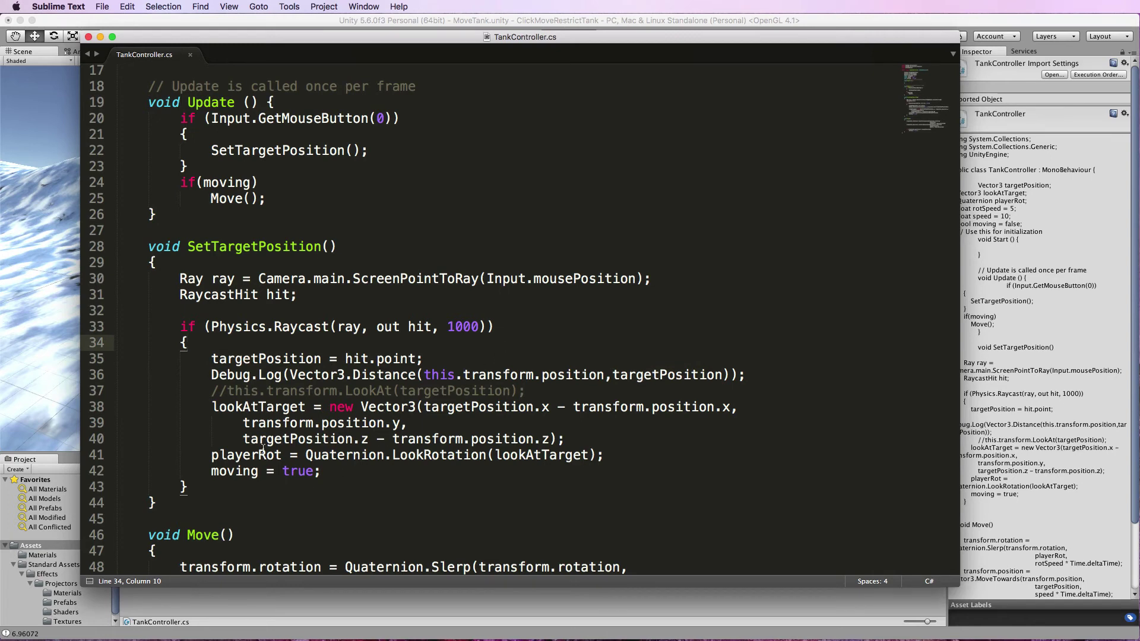
{"action": "left_click", "coordinate": [540, 392]}
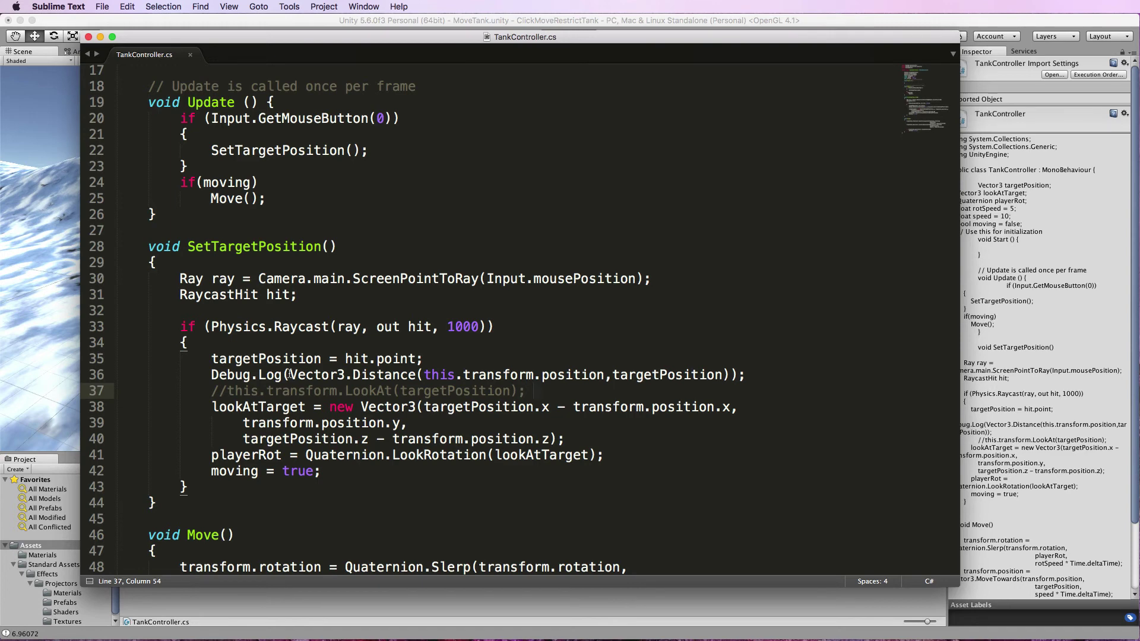
{"action": "left_click_drag", "start_coordinate": [534, 393], "coordinate": [109, 390]}
{"action": "key", "text": "BackSpace"}
{"action": "key", "text": "Delete"}
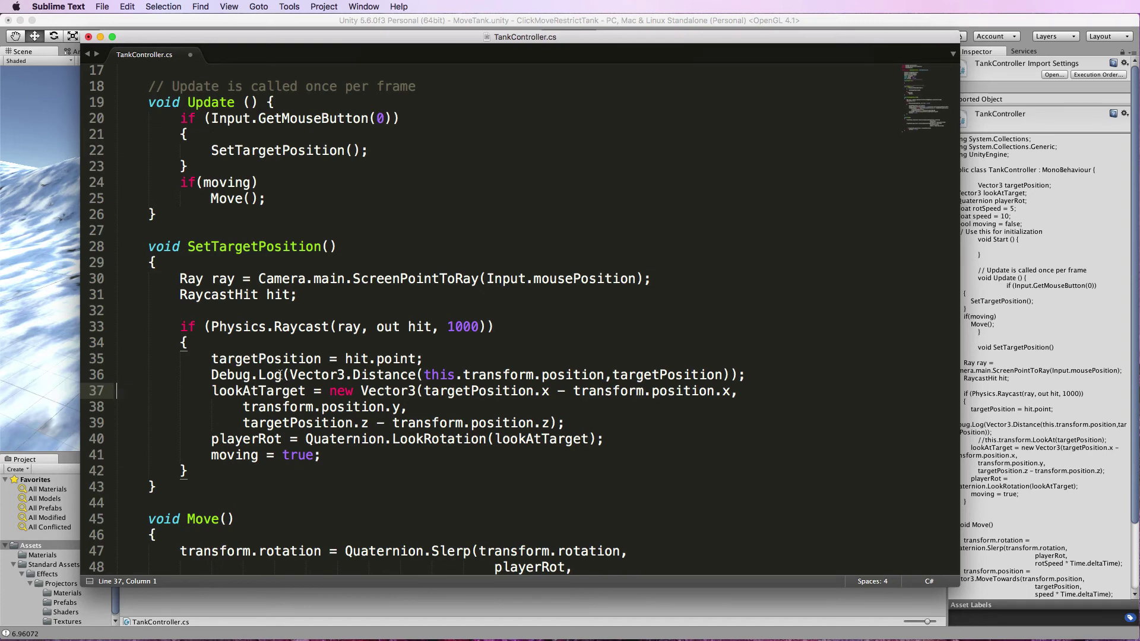
Turn the Debug.Log line into an if (Vector3.Distance(...) <= 7) condition.
{"action": "left_click_drag", "start_coordinate": [282, 375], "coordinate": [212, 375]}
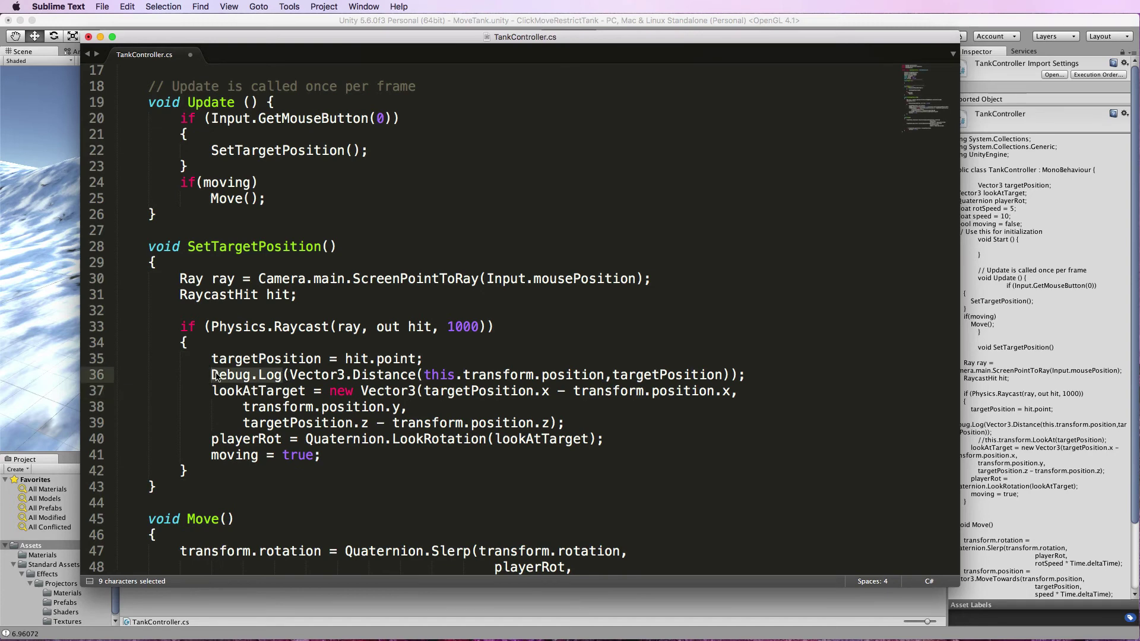
{"action": "type", "text": "if"}
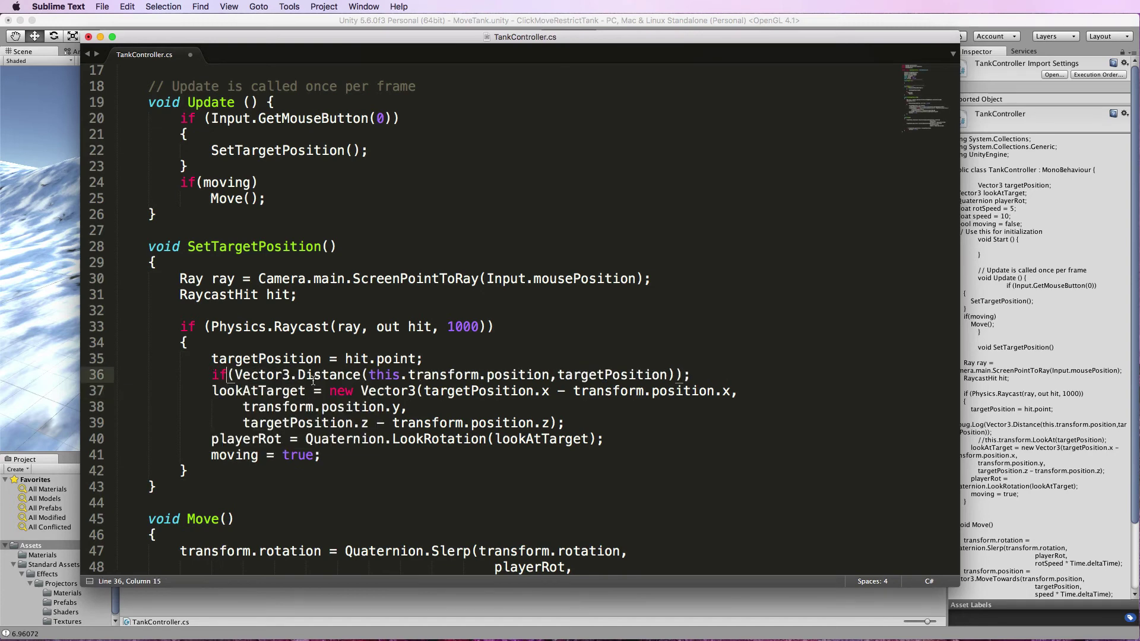
{"action": "double_click", "coordinate": [491, 375]}
{"action": "left_click_drag", "start_coordinate": [557, 376], "coordinate": [653, 375]}
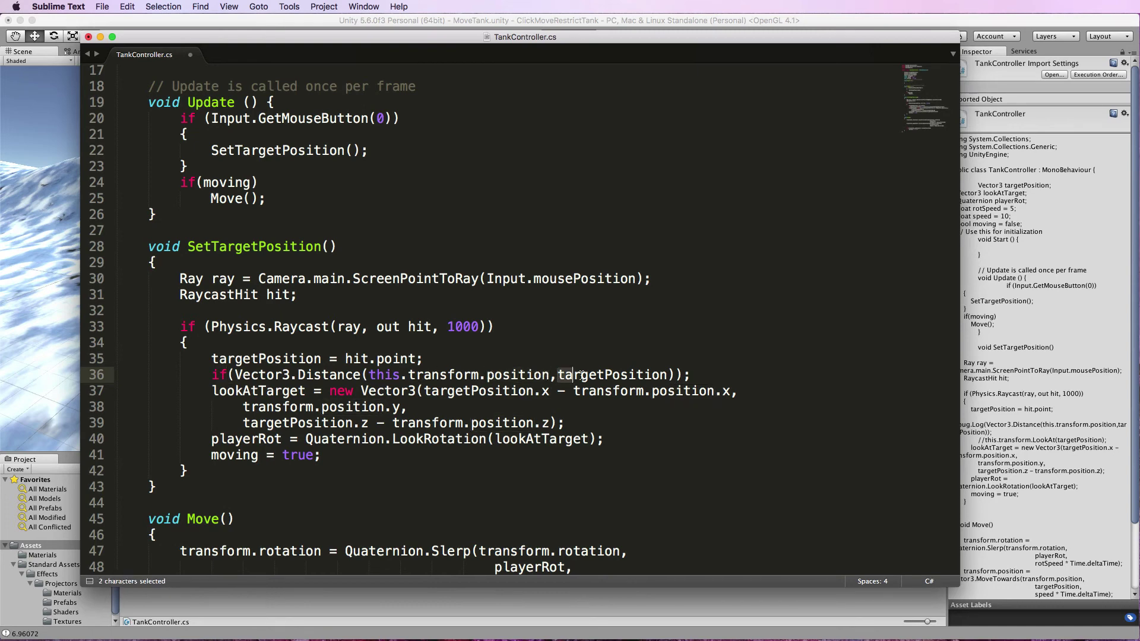
{"action": "left_click", "coordinate": [677, 374]}
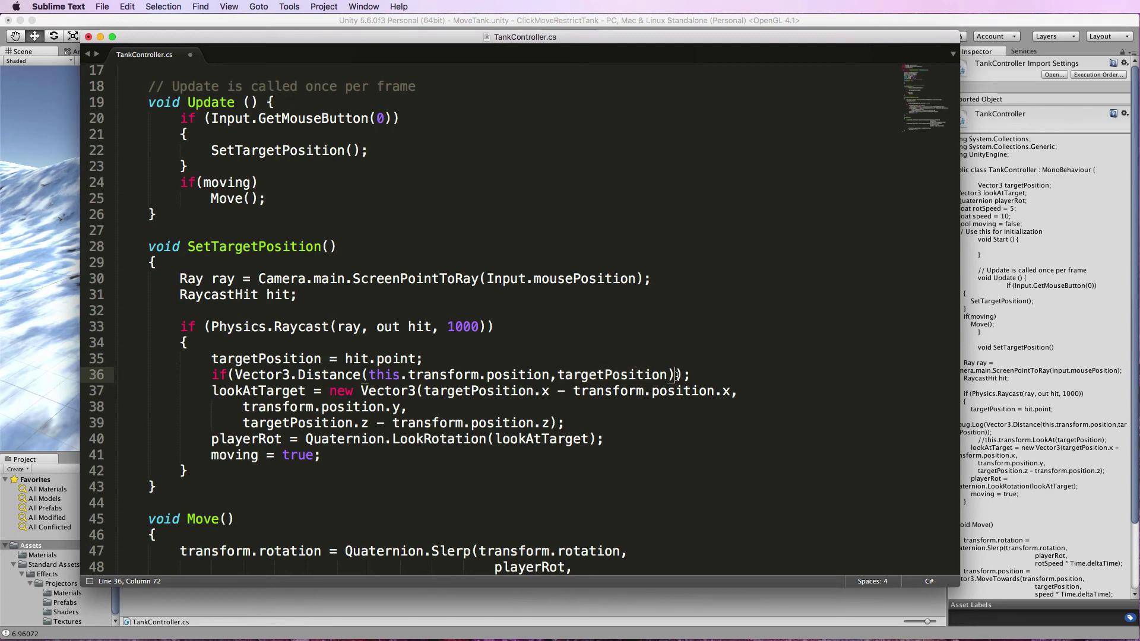
{"action": "type", "text": "<"}
{"action": "type", "text": "= 7"}
{"action": "key", "text": "Right"}
{"action": "key", "text": "Delete"}
{"action": "key", "text": "Return"}
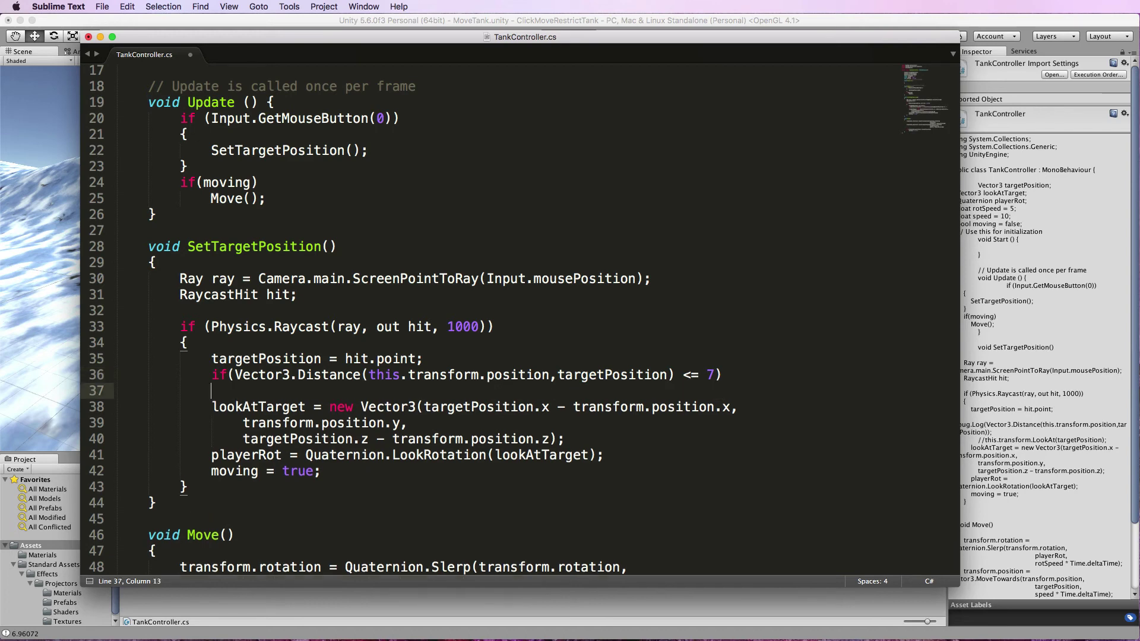
{"action": "type", "text": "{"}
{"action": "key", "text": "Delete"}
Indent the lookAtTarget, playerRot and moving = true lines under the if, then save.
{"action": "left_click", "coordinate": [212, 406]}
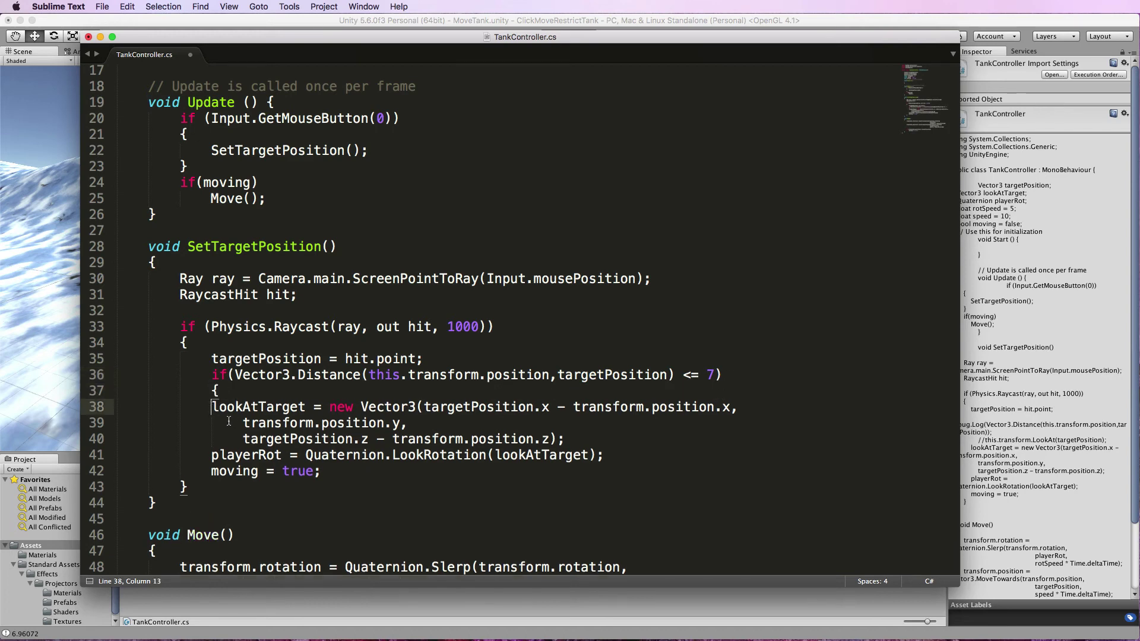
{"action": "key", "text": "Tab"}
{"action": "left_click", "coordinate": [242, 423]}
{"action": "key", "text": "Tab"}
{"action": "key", "text": "Tab"}
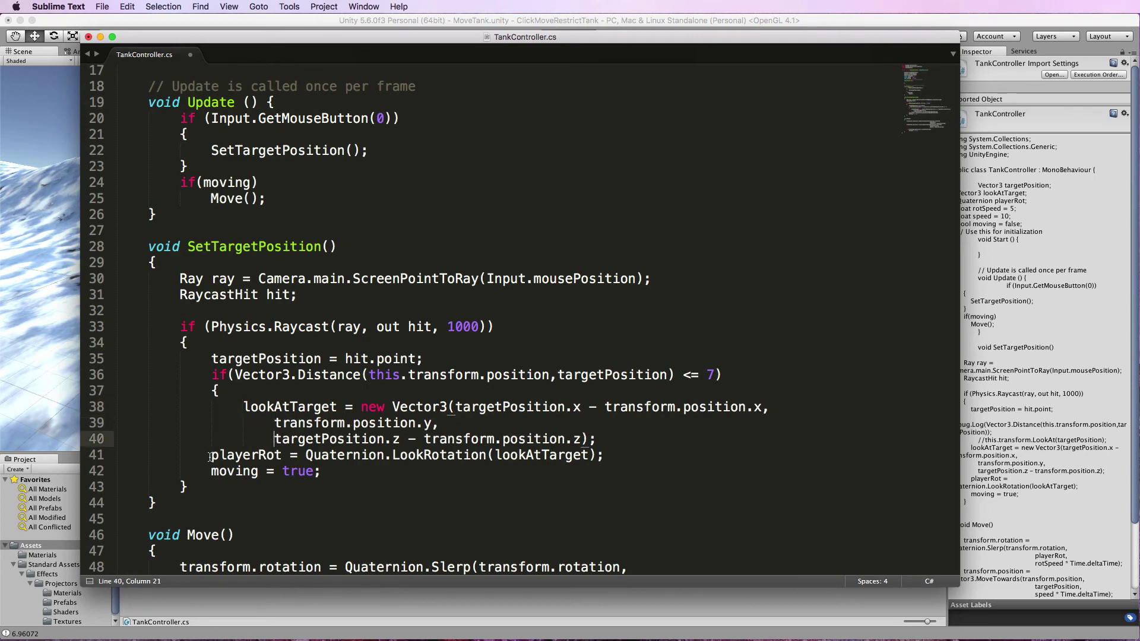
{"action": "left_click", "coordinate": [212, 456]}
{"action": "key", "text": "Tab"}
{"action": "key", "text": "Tab"}
{"action": "left_click", "coordinate": [356, 471]}
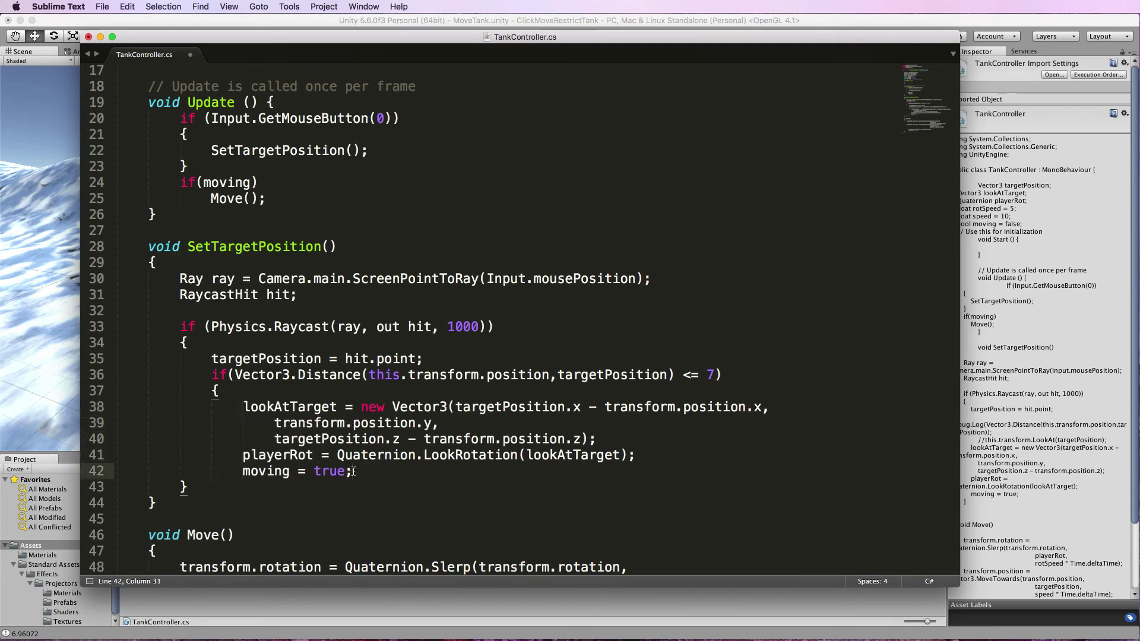
{"action": "key", "text": "Return"}
{"action": "type", "text": "}"}
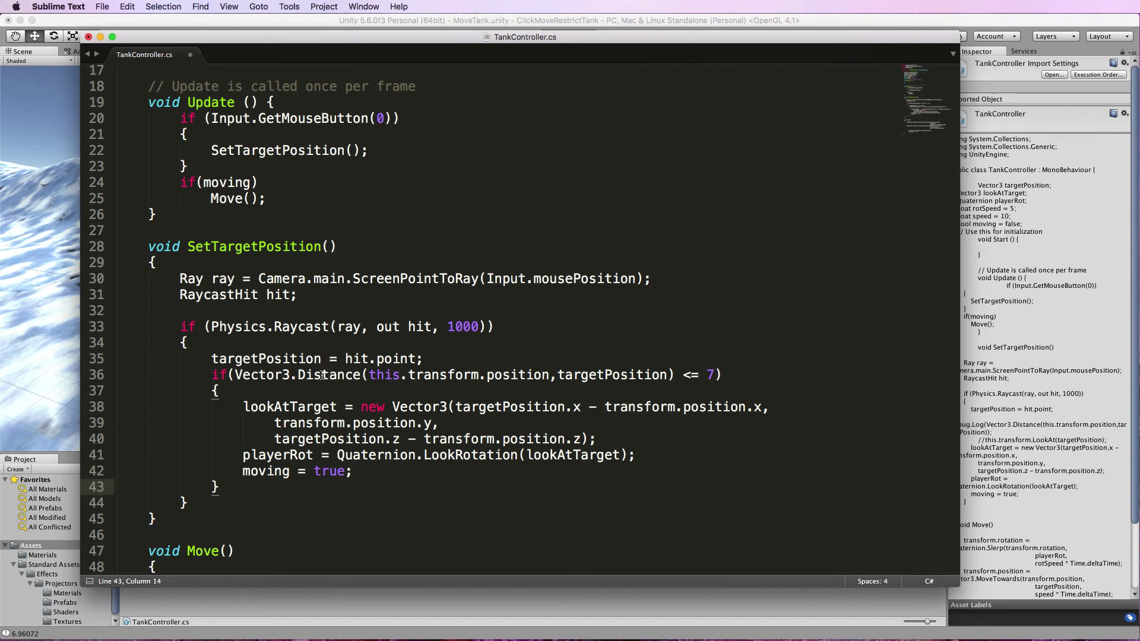
{"action": "key", "text": "super+s"}
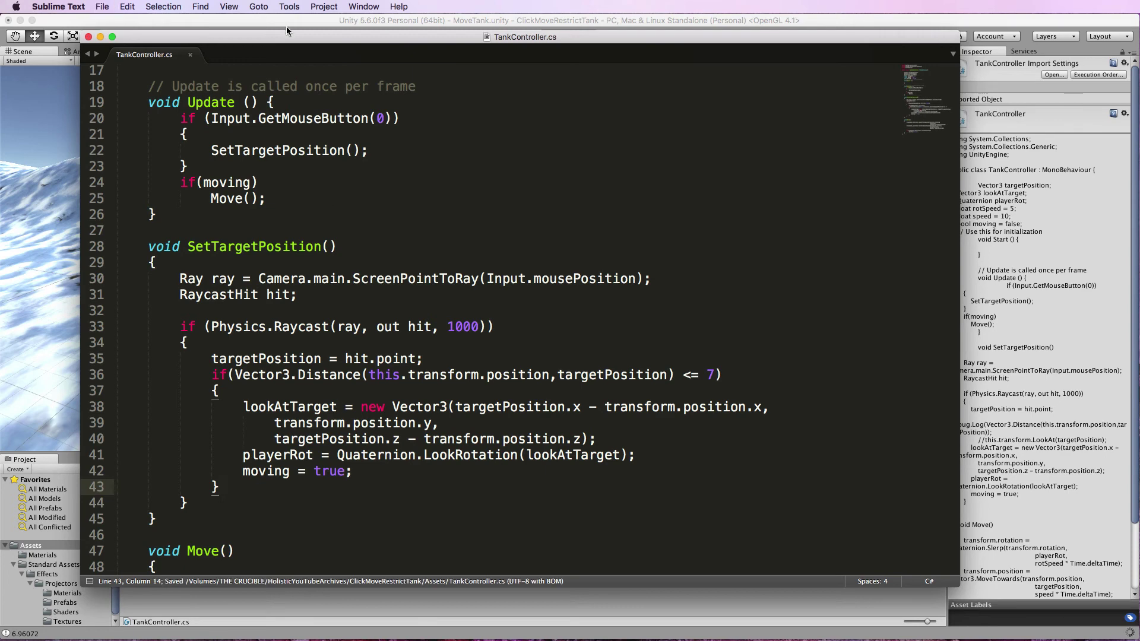
Play-test by sending the tank to two nearby spots inside the ring, then stop.
{"action": "left_click", "coordinate": [290, 24]}
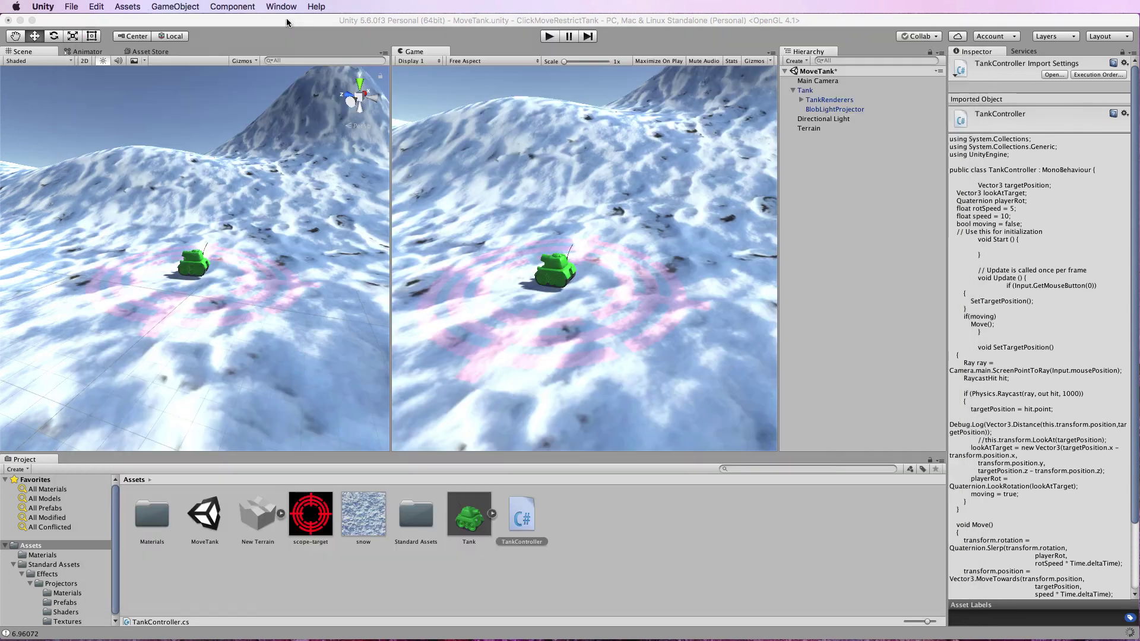
{"action": "left_click", "coordinate": [550, 37]}
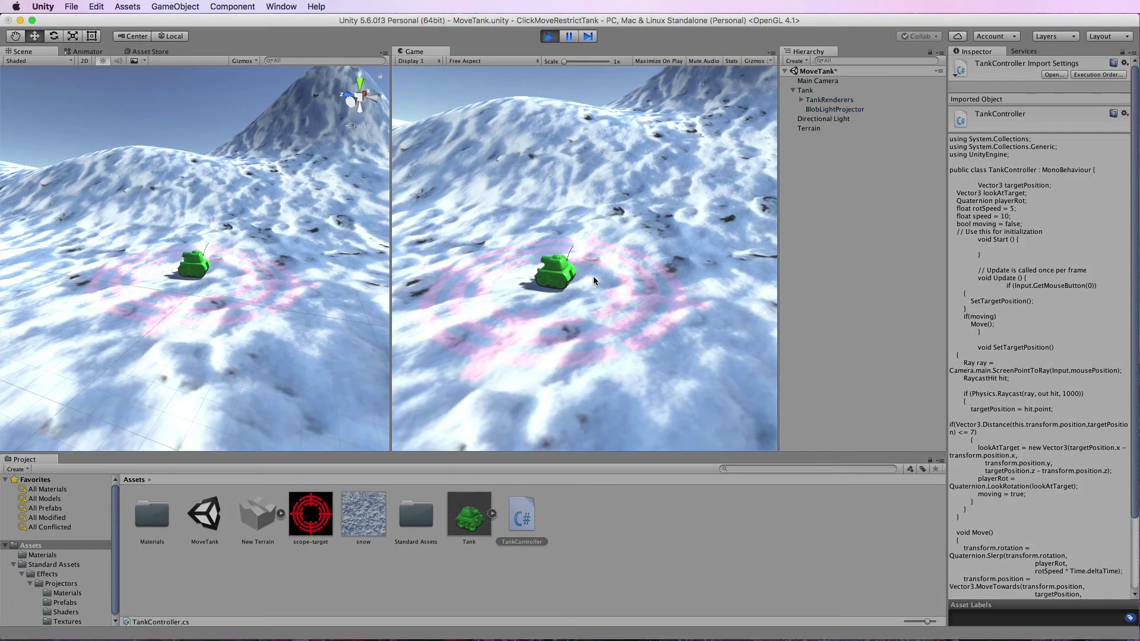
{"action": "mouse_move", "coordinate": [646, 304]}
{"action": "left_mouse_down"}
{"action": "mouse_move", "coordinate": [500, 295]}
{"action": "mouse_move", "coordinate": [513, 345]}
{"action": "mouse_move", "coordinate": [617, 337]}
{"action": "left_mouse_up"}
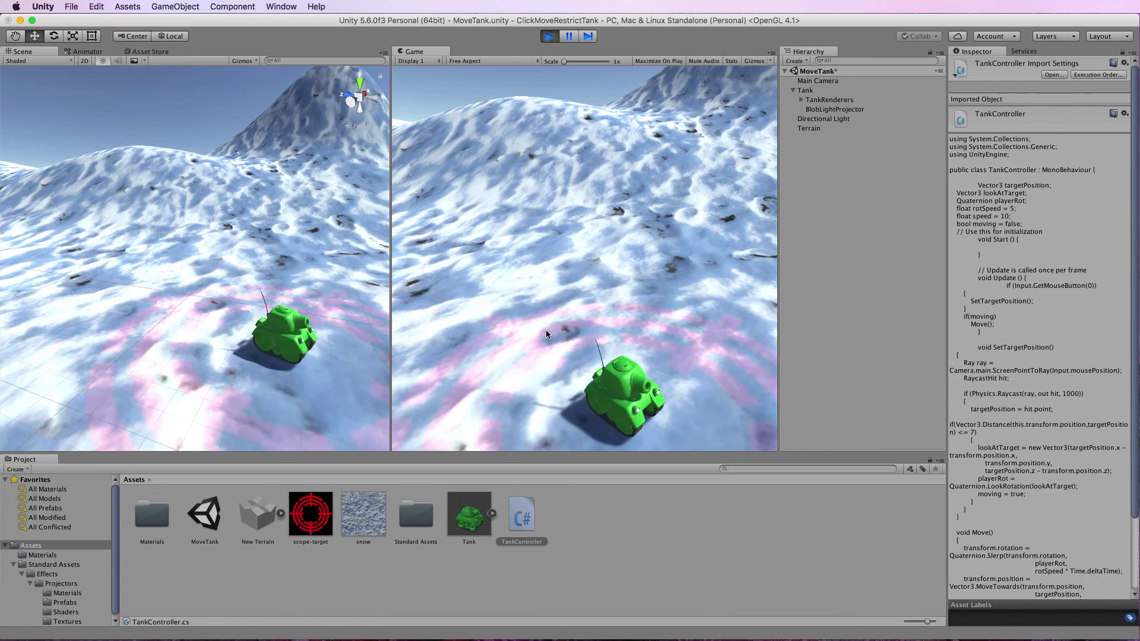
{"action": "left_click_drag", "start_coordinate": [543, 355], "coordinate": [558, 277]}
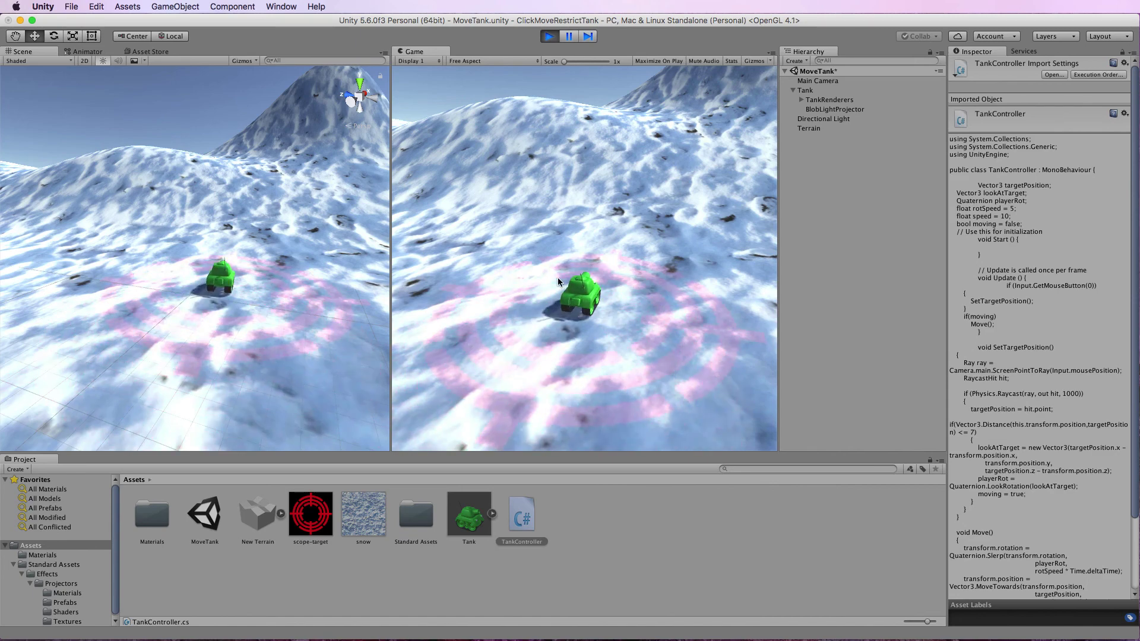
{"action": "left_click", "coordinate": [550, 35]}
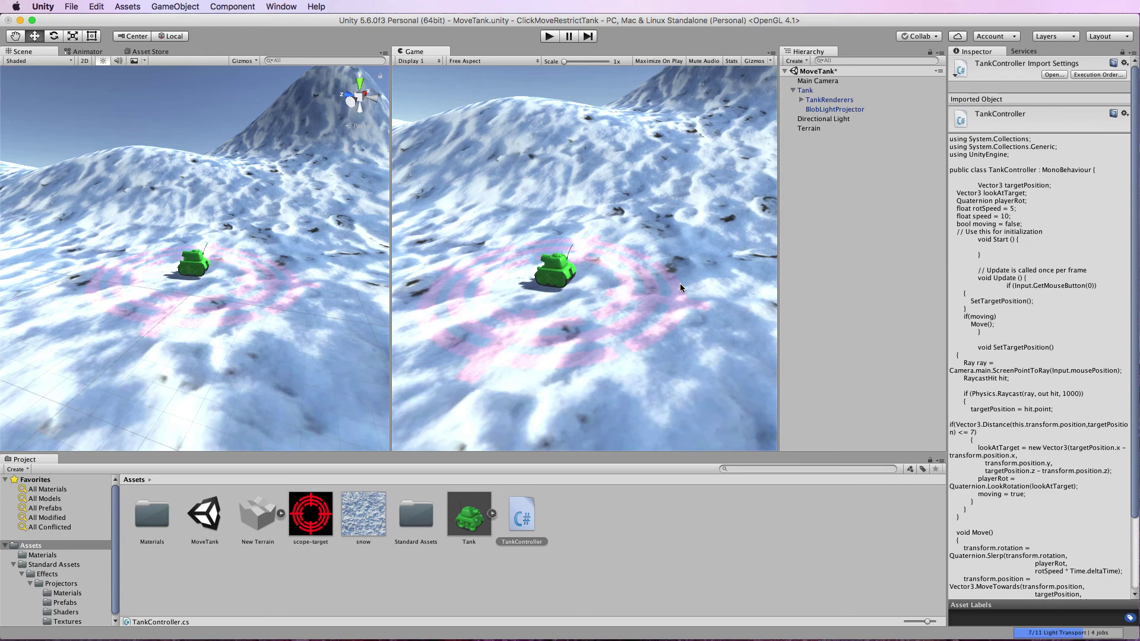
Raise BlobLightProjector to height 107.4 and set its Far Clip Plane to 168.8.
{"action": "double_click", "coordinate": [820, 109]}
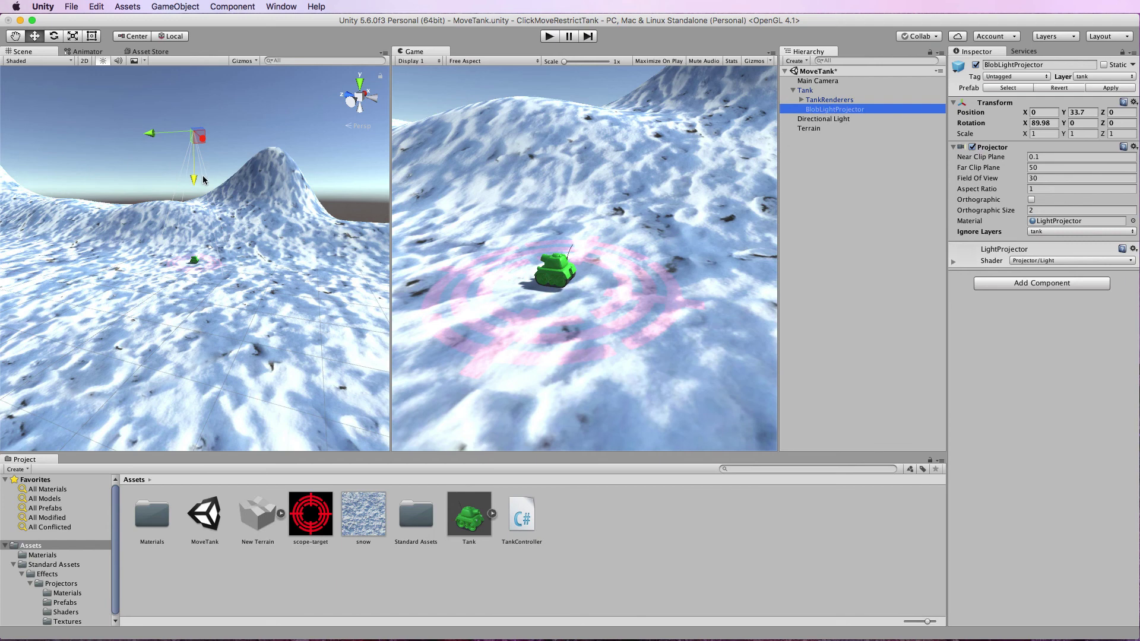
{"action": "left_click_drag", "start_coordinate": [194, 180], "coordinate": [193, 103]}
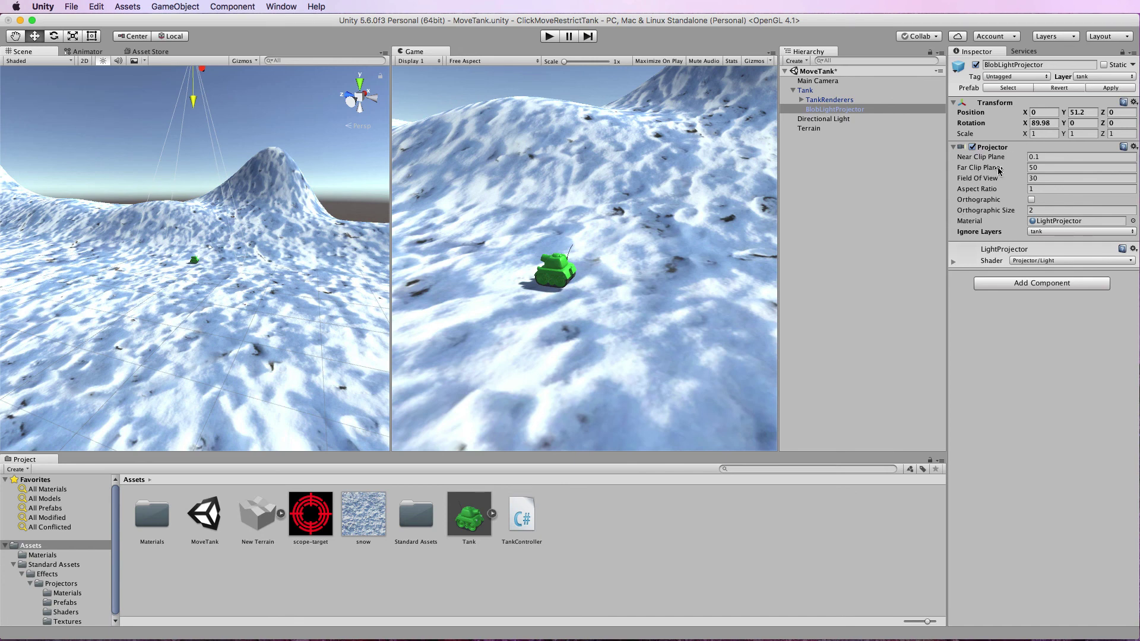
{"action": "left_click_drag", "start_coordinate": [1003, 171], "coordinate": [1104, 167]}
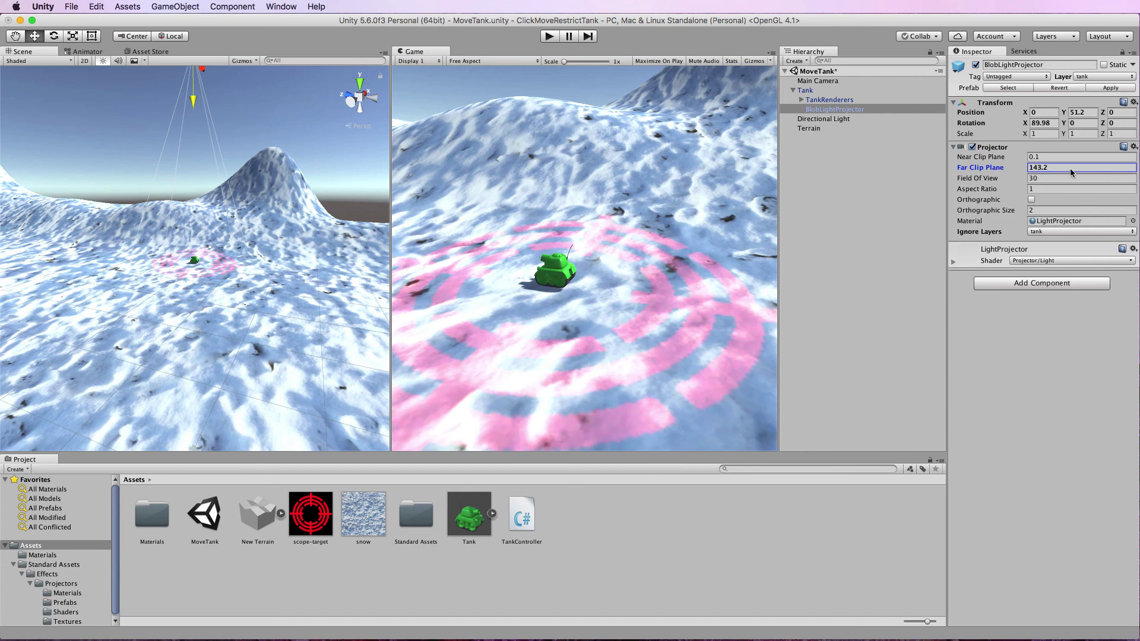
{"action": "left_click_drag", "start_coordinate": [982, 169], "coordinate": [983, 164]}
{"action": "mouse_move", "coordinate": [349, 108]}
{"action": "left_mouse_down", "text": "alt"}
{"action": "mouse_move", "coordinate": [195, 175]}
{"action": "mouse_move", "coordinate": [190, 36]}
{"action": "mouse_move", "coordinate": [373, 131]}
{"action": "left_mouse_up", "text": "alt"}
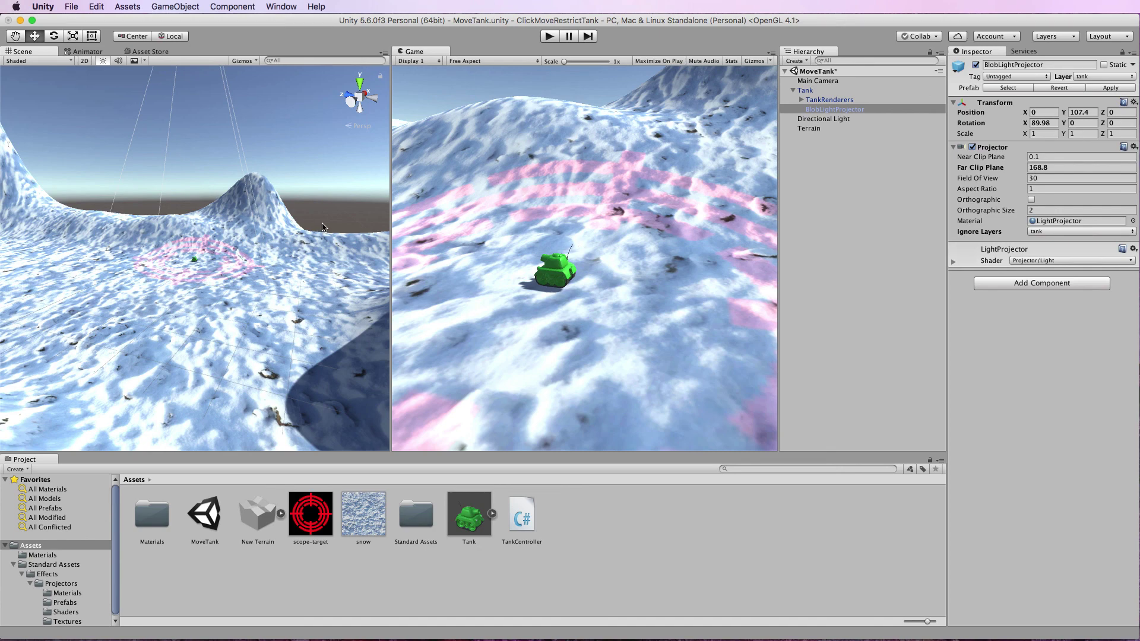
{"action": "scroll", "coordinate": [293, 245], "scroll_direction": "up", "scroll_amount": 3}
{"action": "scroll", "coordinate": [268, 240], "scroll_direction": "up", "scroll_amount": 3}
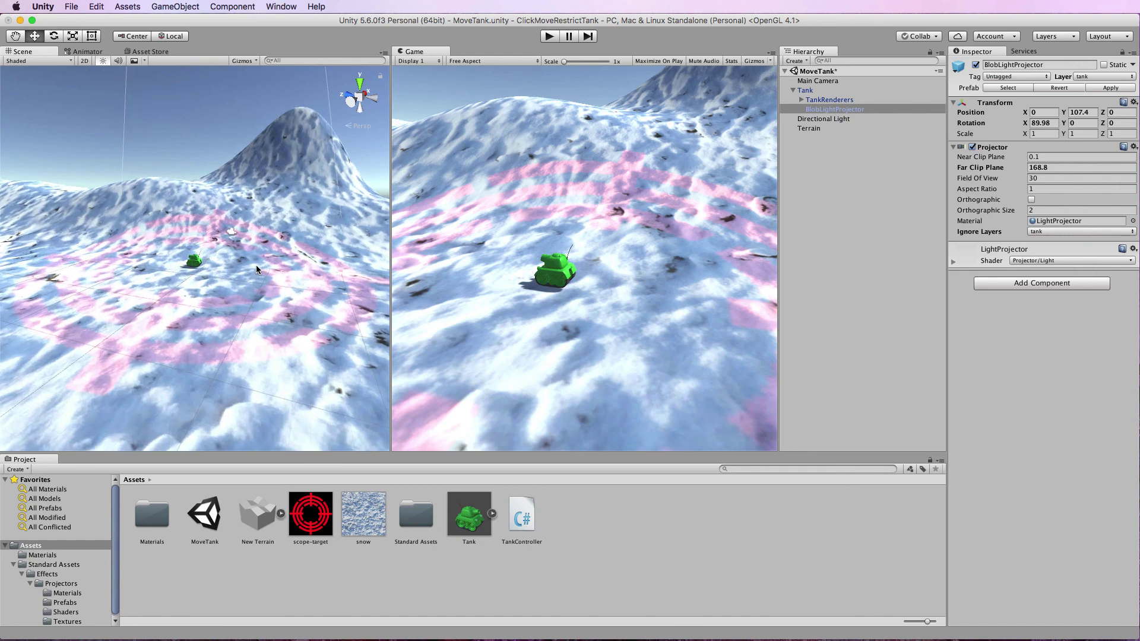
{"action": "scroll", "coordinate": [193, 229], "scroll_direction": "up", "scroll_amount": 2}
{"action": "scroll", "coordinate": [193, 229], "scroll_direction": "up", "scroll_amount": 1}
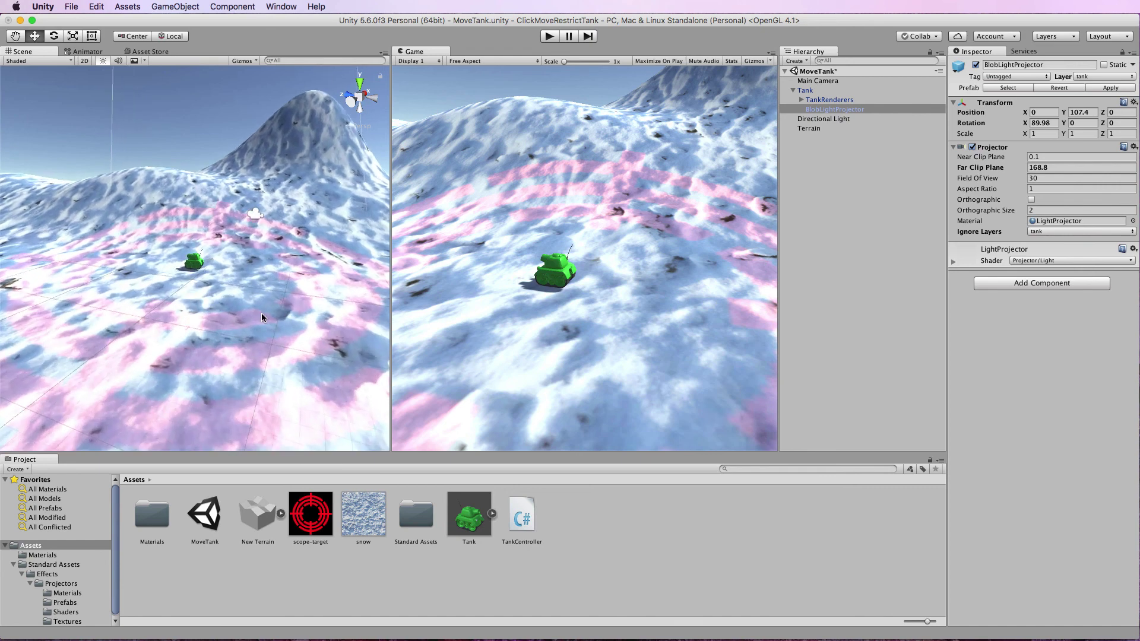